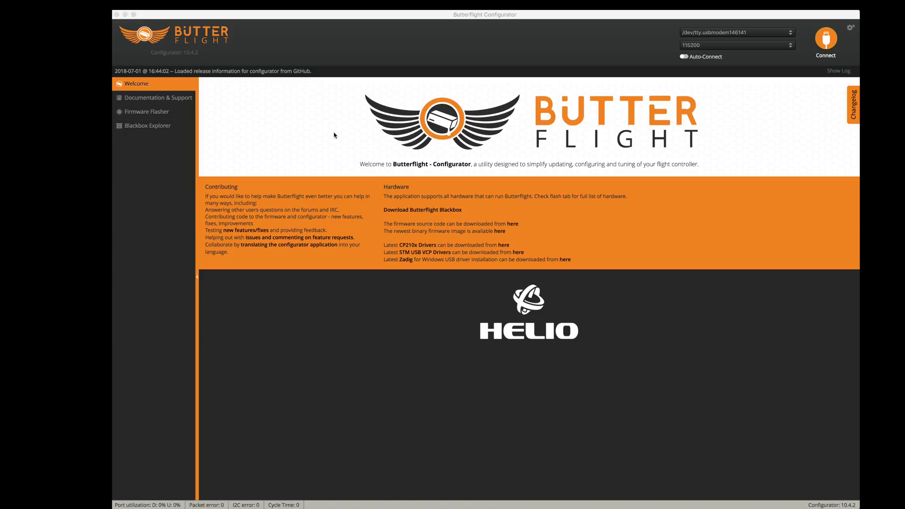
# Connect to the flight controller and run the diff command in the CLI.
pyautogui.click(828, 37)
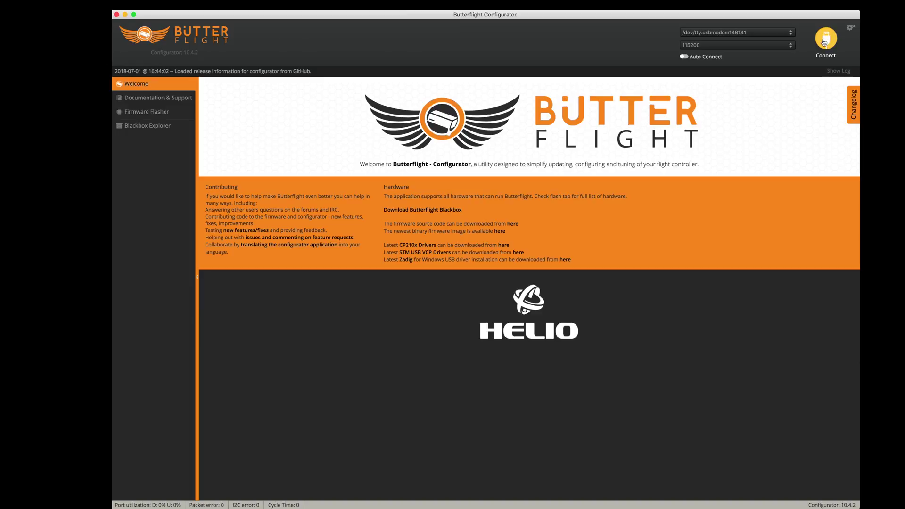
pyautogui.click(823, 43)
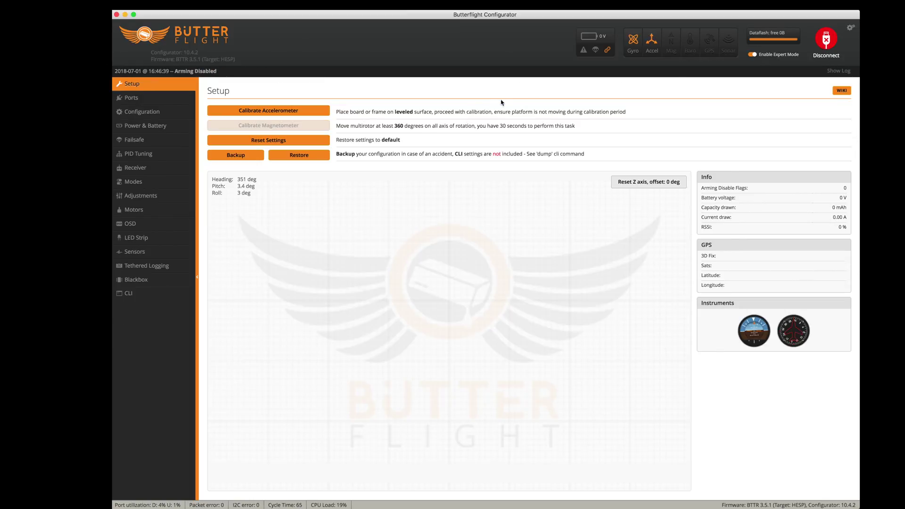
pyautogui.click(152, 297)
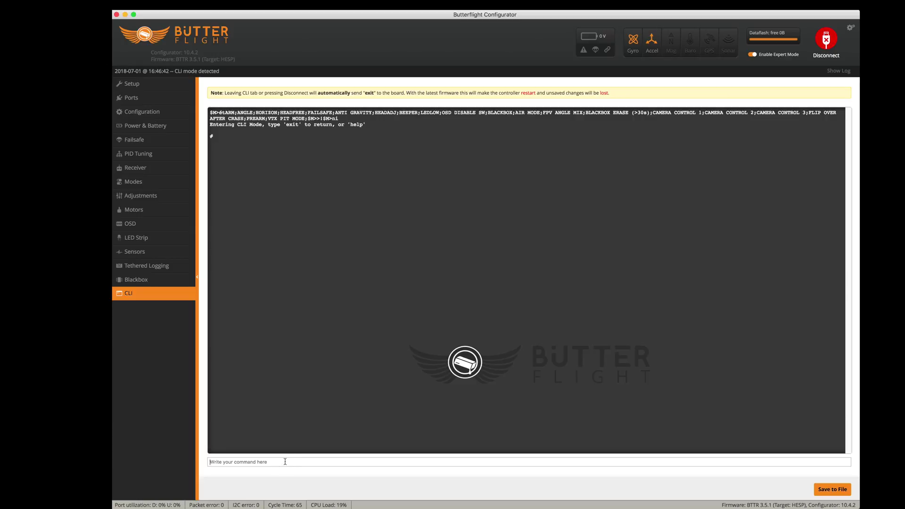
pyautogui.write('diff')
pyautogui.press('Return')
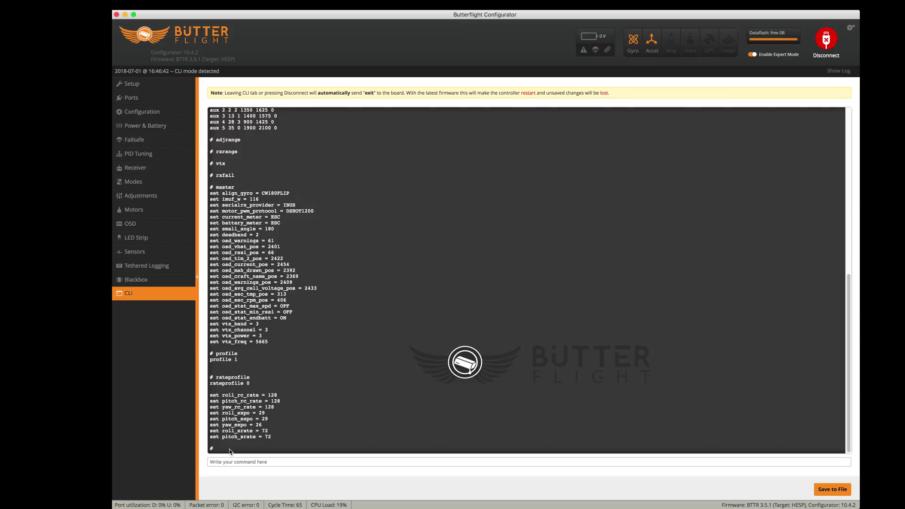
# Copy the full diff output from the CLI and paste it into the config note in Notes.
pyautogui.moveTo(230, 451); pyautogui.dragTo(210, 137)
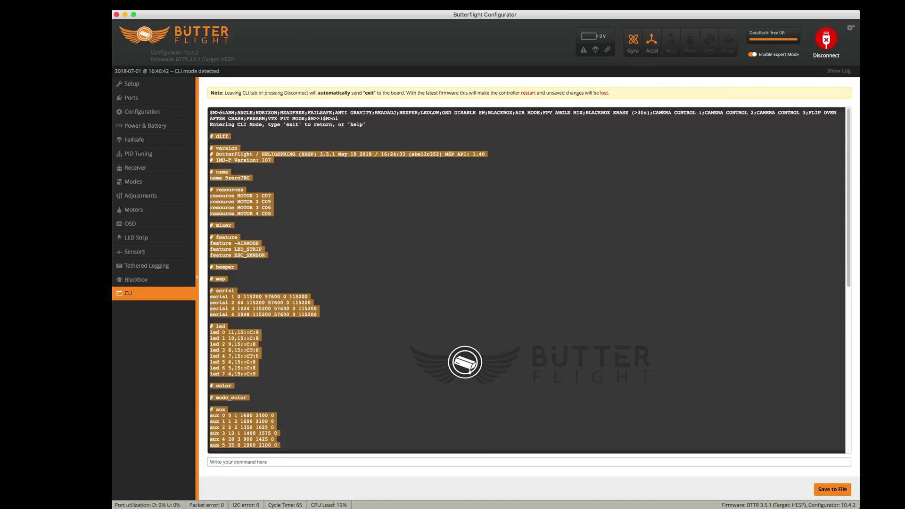
pyautogui.press('super+Tab')
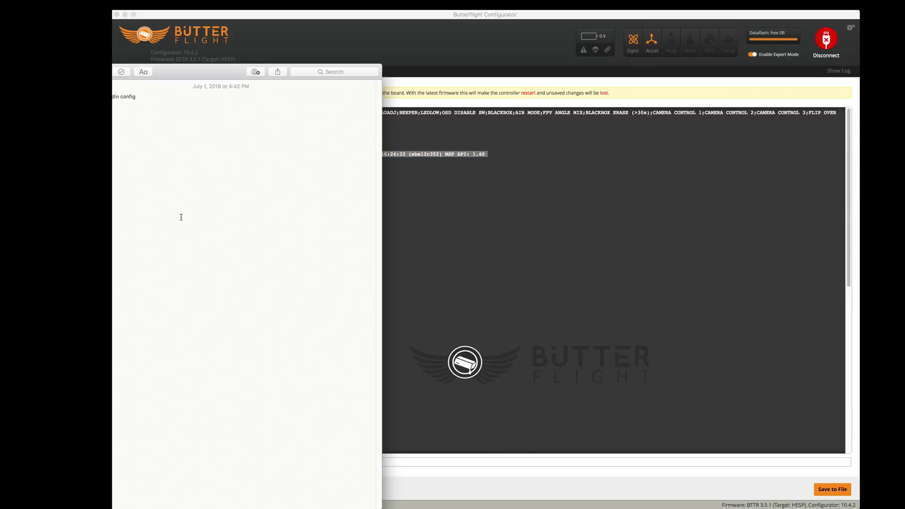
pyautogui.press('super+v')
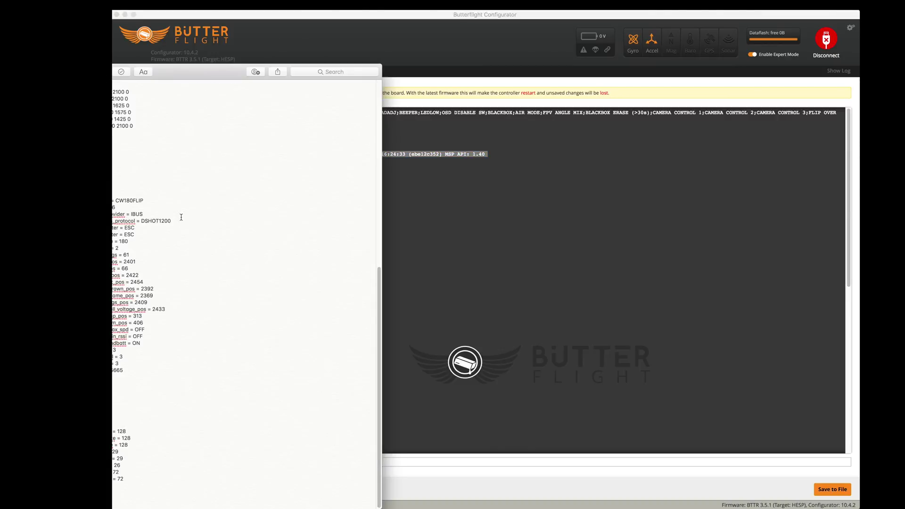
pyautogui.scroll(-3, 245, 283)
pyautogui.scroll(-4, 245, 283)
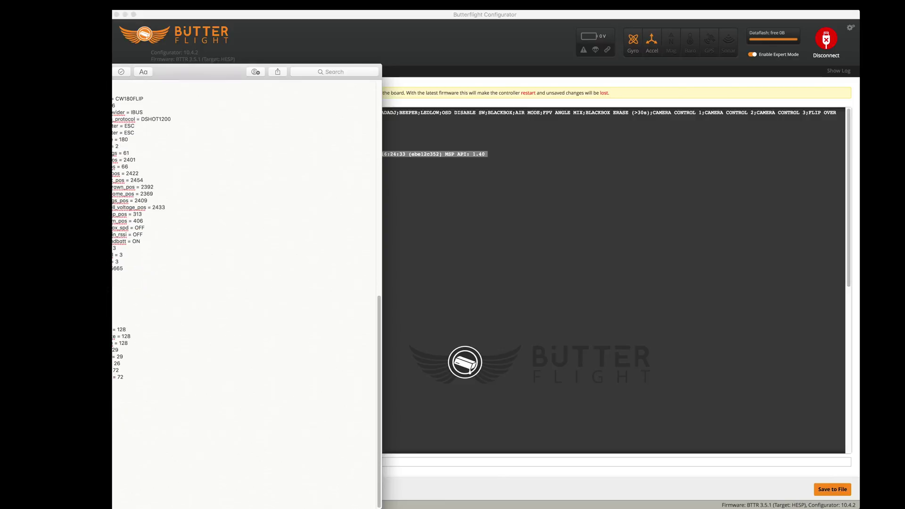
# Switch back to Butterflight Configurator and run the dump command in the CLI.
pyautogui.click(740, 89)
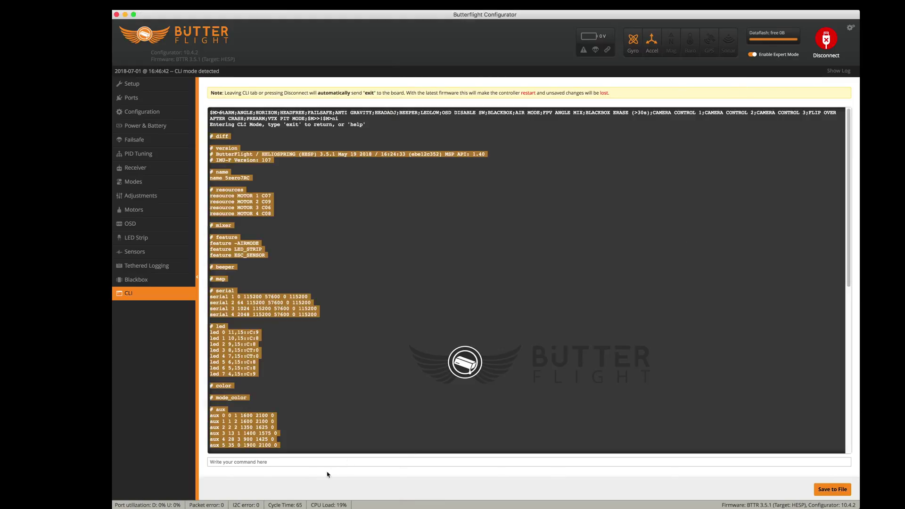
pyautogui.click(309, 462)
pyautogui.scroll(-10, 345, 402)
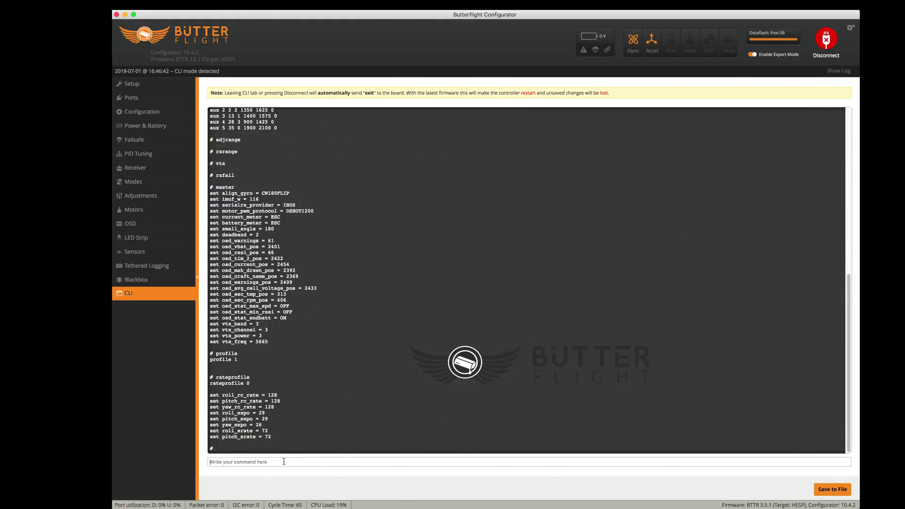
pyautogui.write('dump')
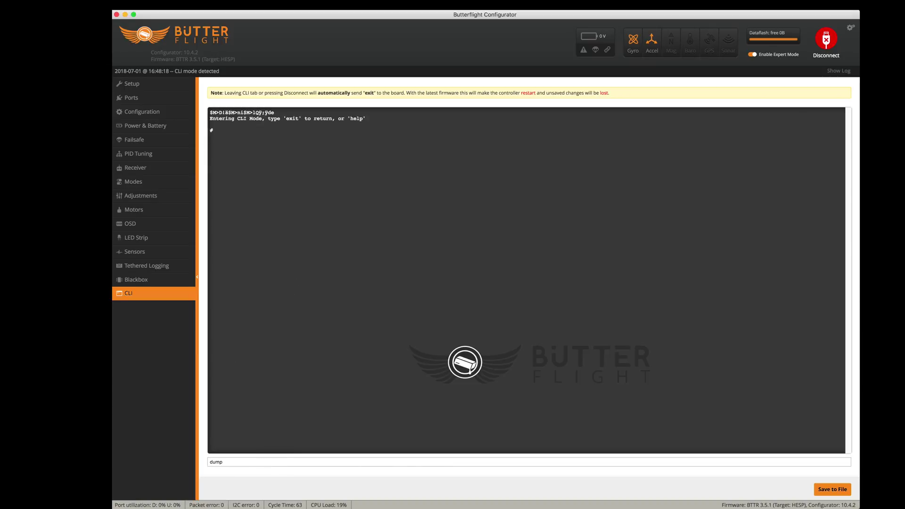
pyautogui.press('Return')
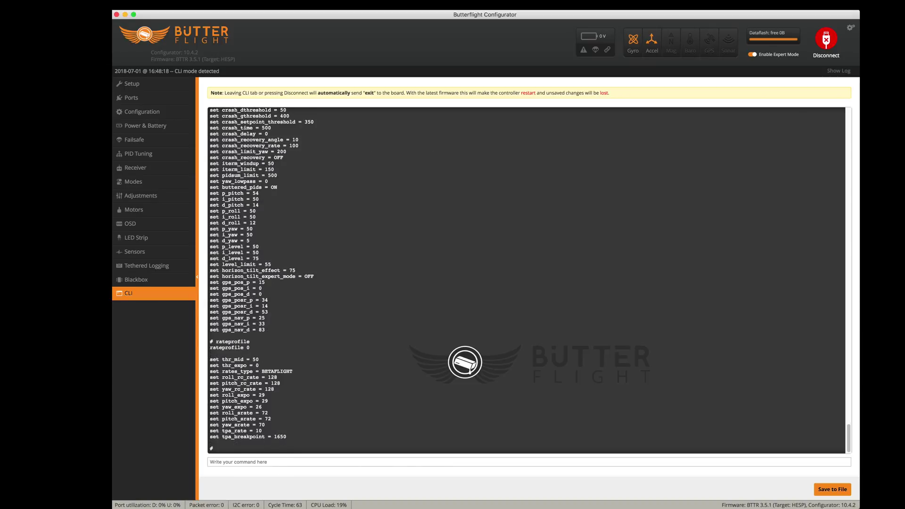
# Copy the full dump output and paste it below the diff in the config note, then review the note from its beginning.
pyautogui.press('super+a')
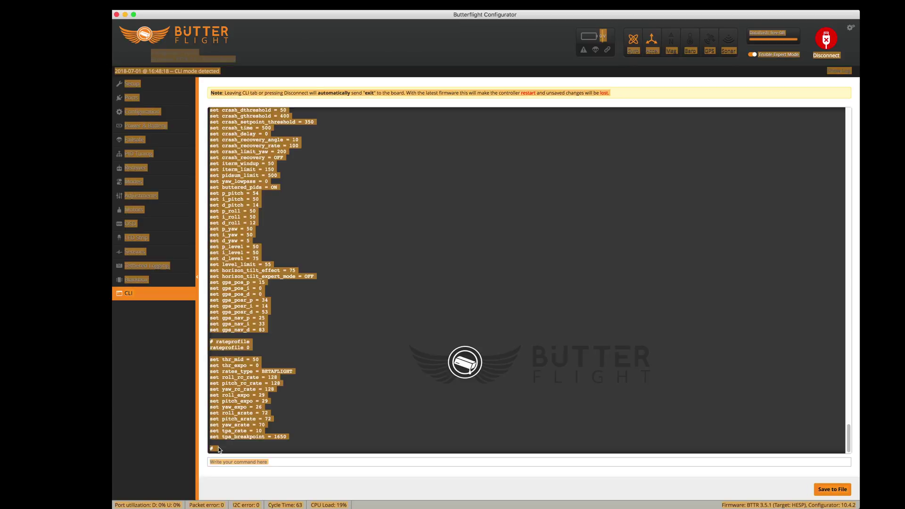
pyautogui.moveTo(218, 448); pyautogui.dragTo(207, 118)
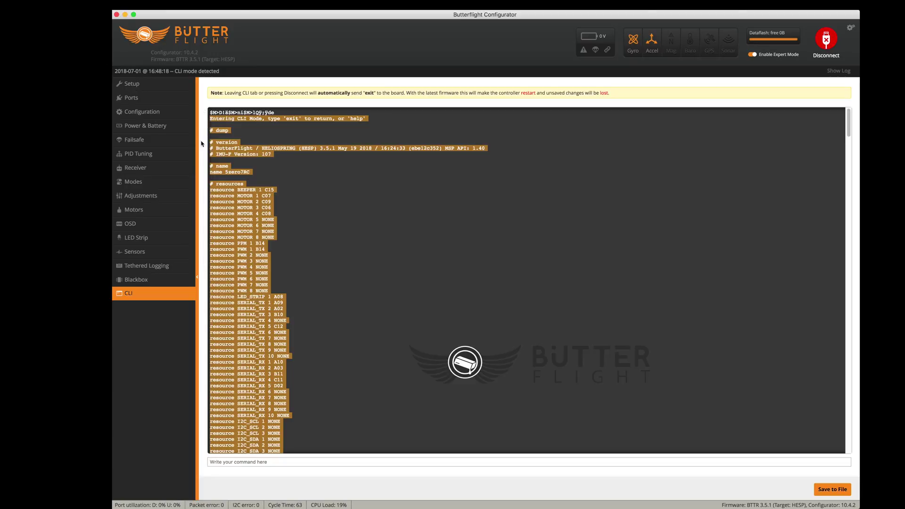
pyautogui.press('super+Tab')
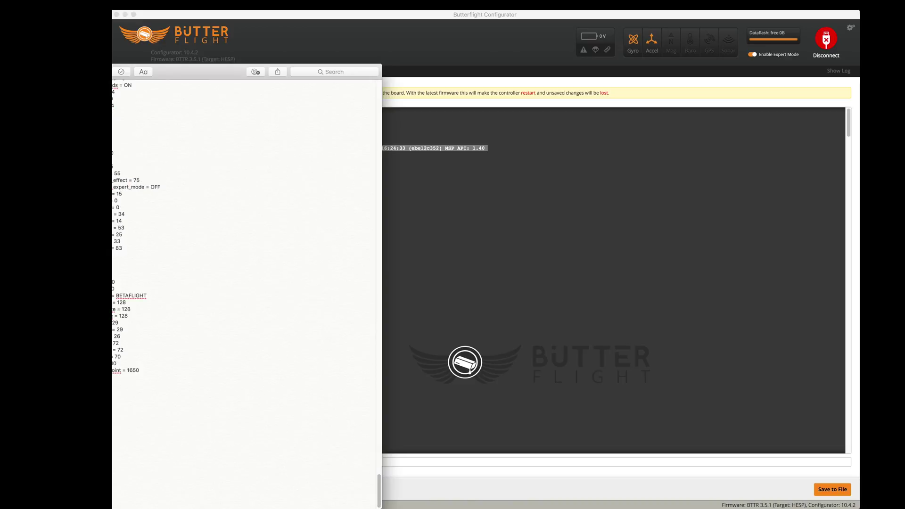
pyautogui.moveTo(378, 480); pyautogui.dragTo(359, 91)
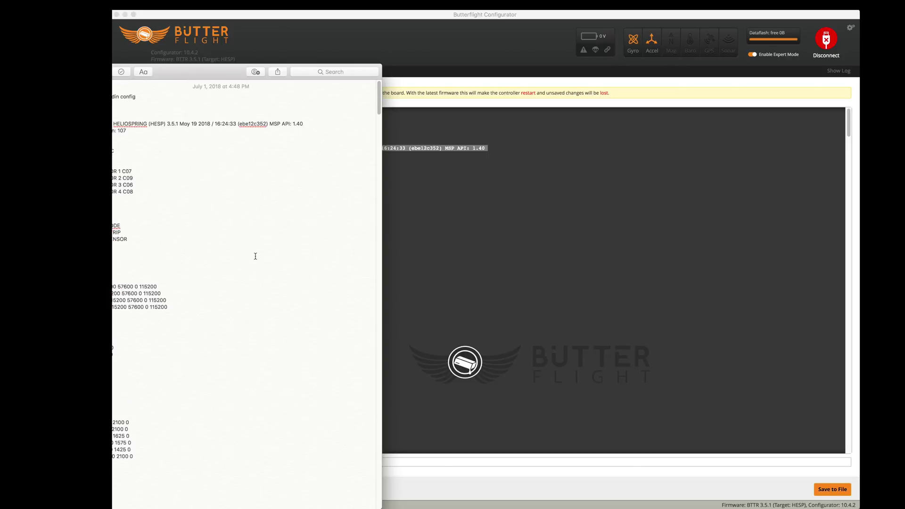
# Return to Butterflight Configurator, disconnect the flight controller and quit the program.
pyautogui.click(456, 272)
pyautogui.click(459, 264)
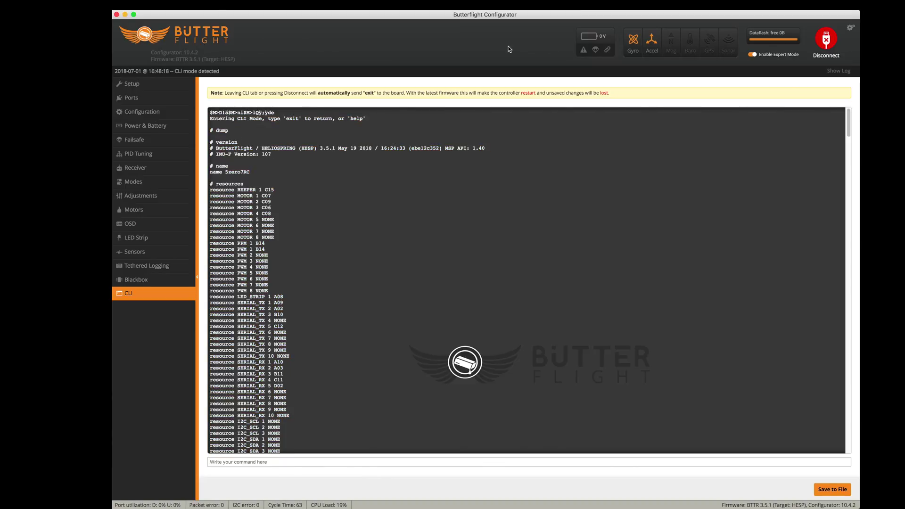
pyautogui.click(826, 39)
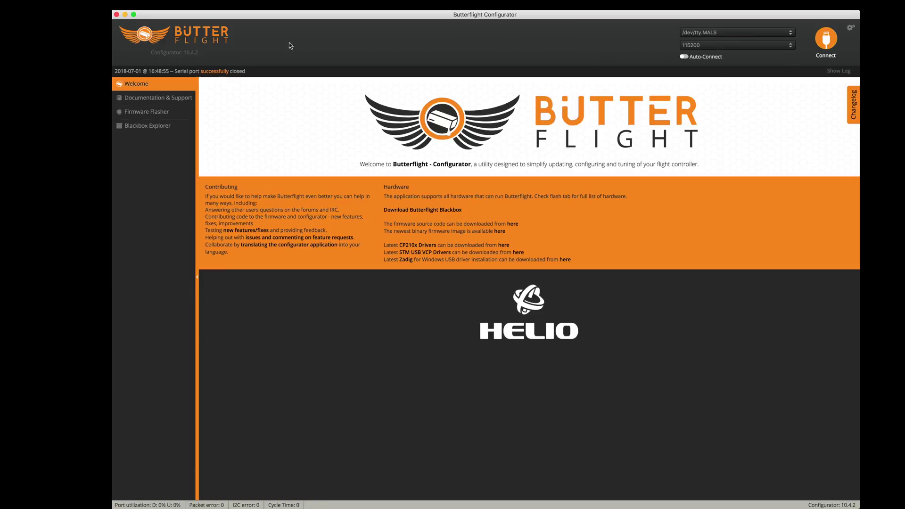
pyautogui.click(125, 5)
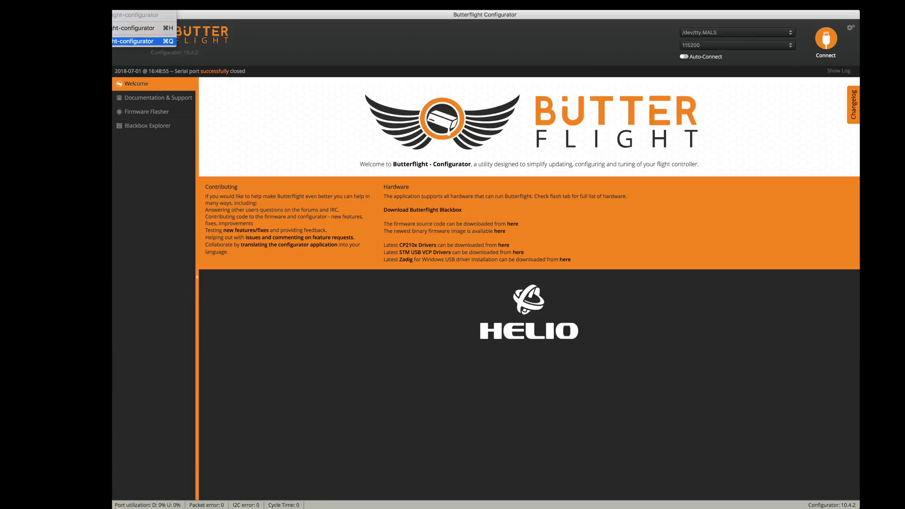
pyautogui.click(137, 41)
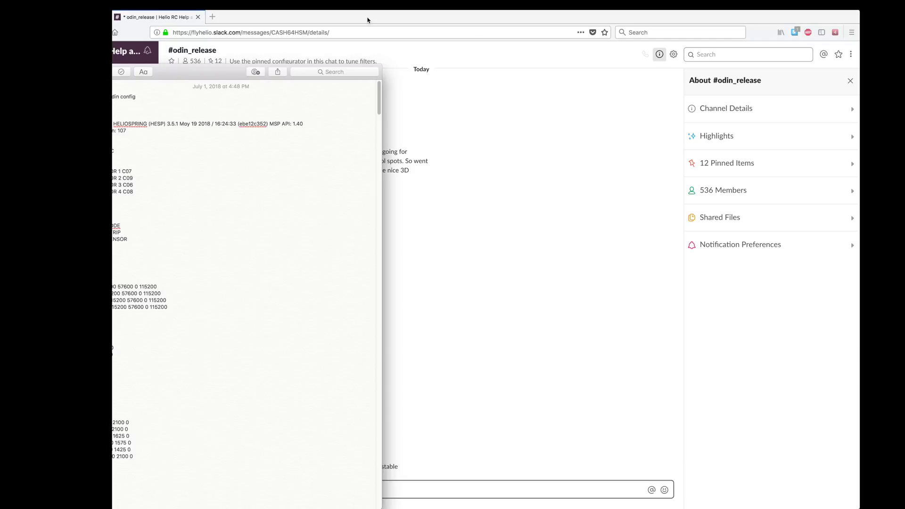
# Switch to the Helio RC Slack workspace in the browser and show the pinned items of the #odin_release channel.
pyautogui.click(223, 34)
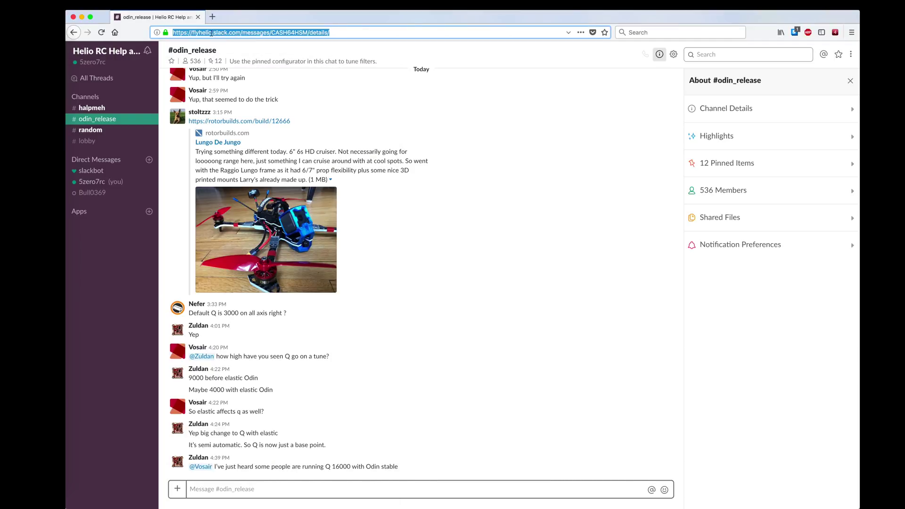
pyautogui.moveTo(211, 33); pyautogui.dragTo(330, 33)
pyautogui.click(110, 119)
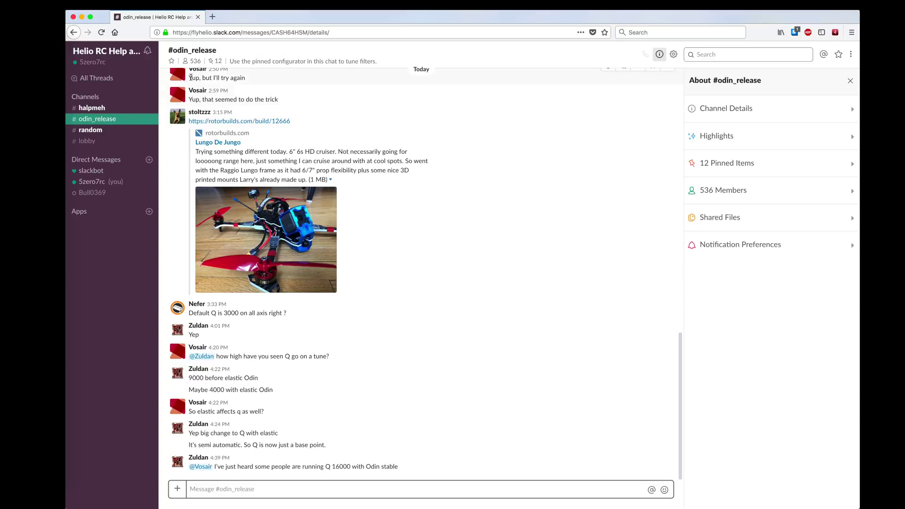
pyautogui.click(215, 63)
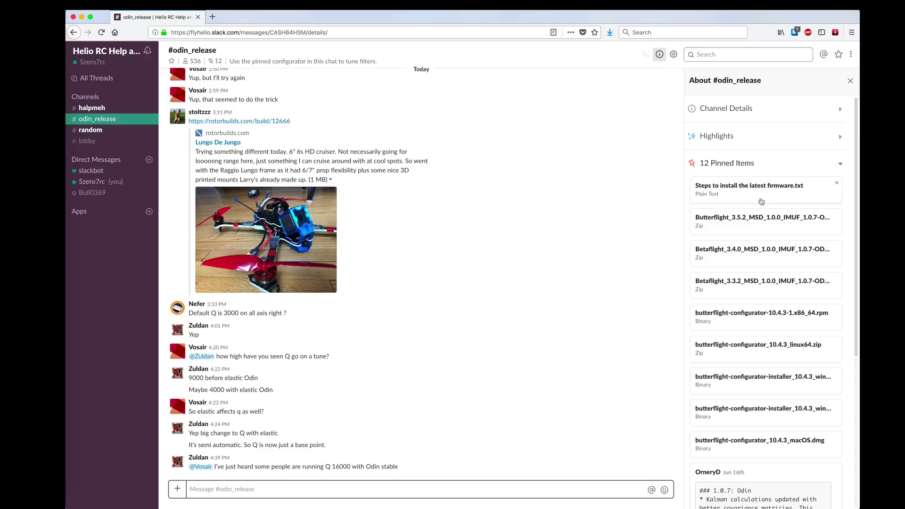
# View the details of the pinned Butterflight_3.5.2_MSD_1.0.0_IMUF_1.0.7-ODIN.zip file and return to the pinned items.
pyautogui.scroll(-2, 765, 199)
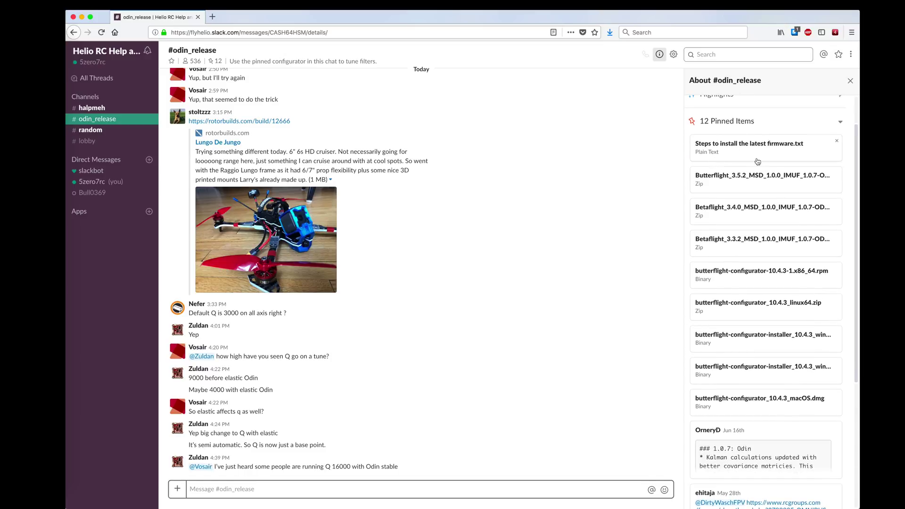
pyautogui.click(793, 187)
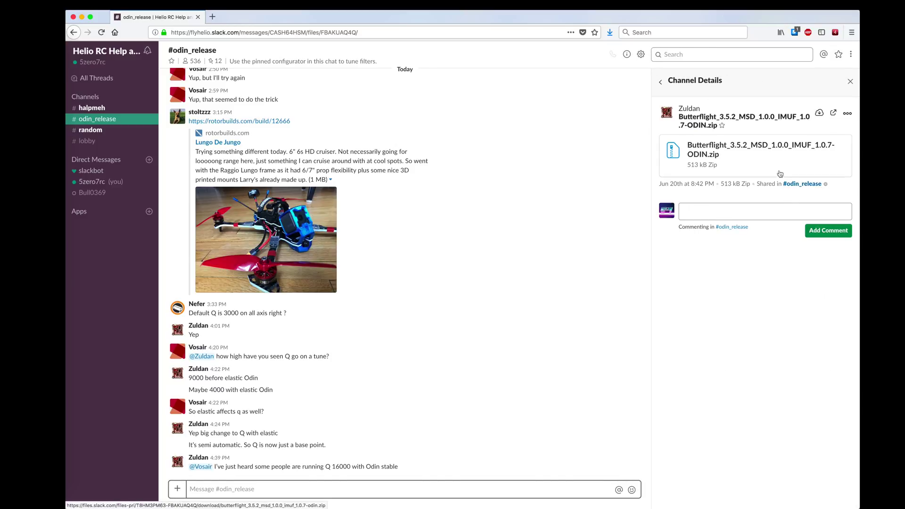
pyautogui.click(665, 88)
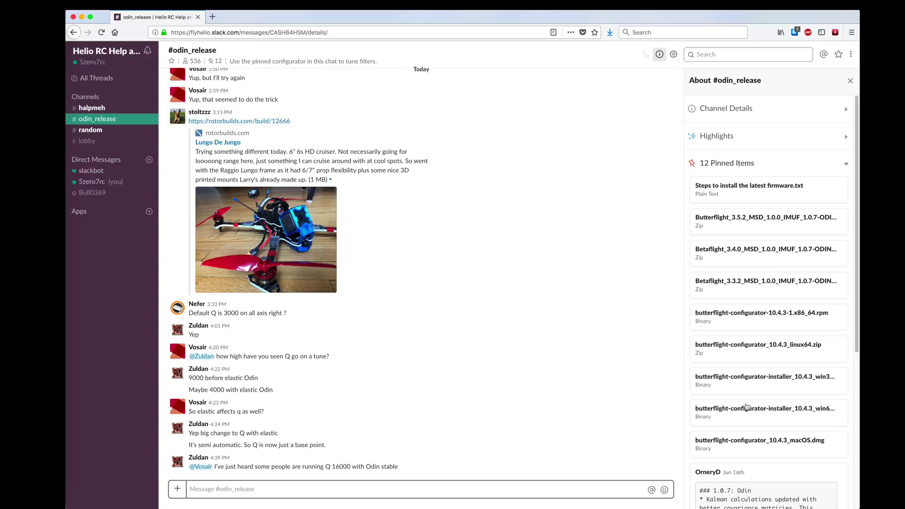
# Download the pinned butterflight-configurator_10.4.3_macOS.dmg and save it in the drone folder.
pyautogui.click(756, 453)
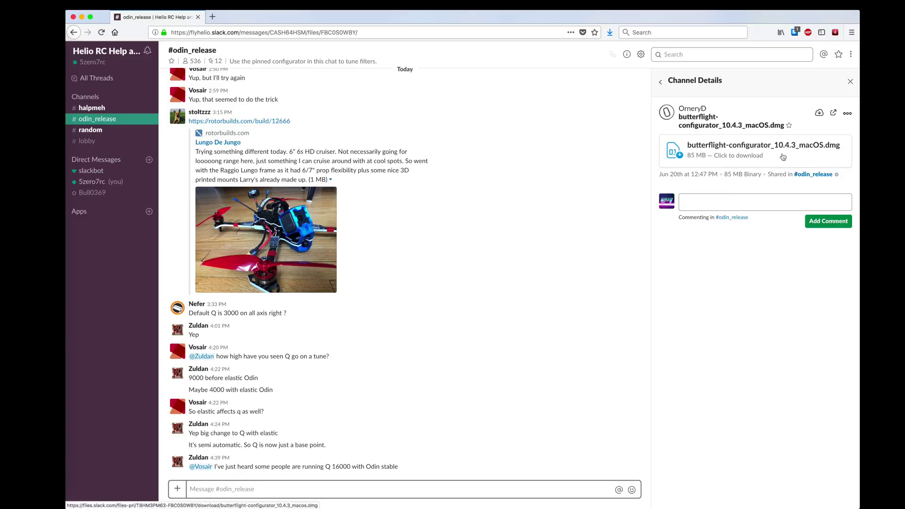
pyautogui.click(747, 157)
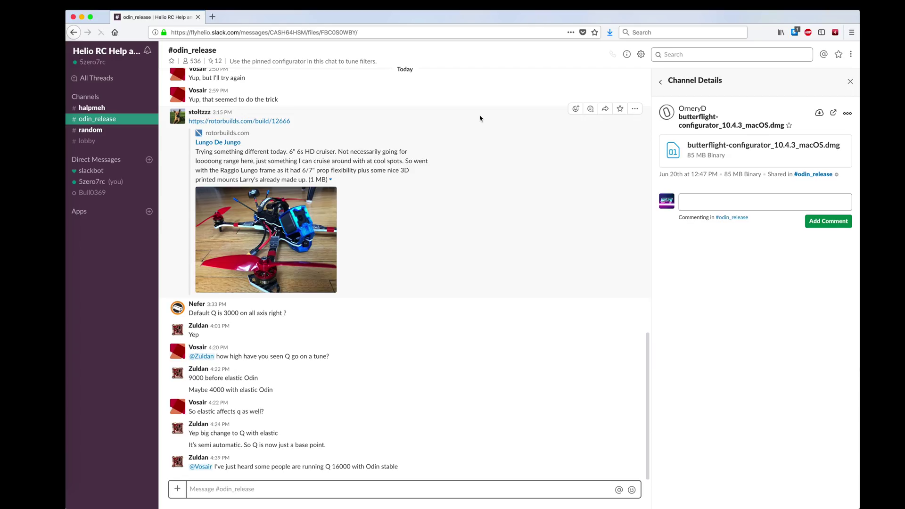
pyautogui.click(292, 170)
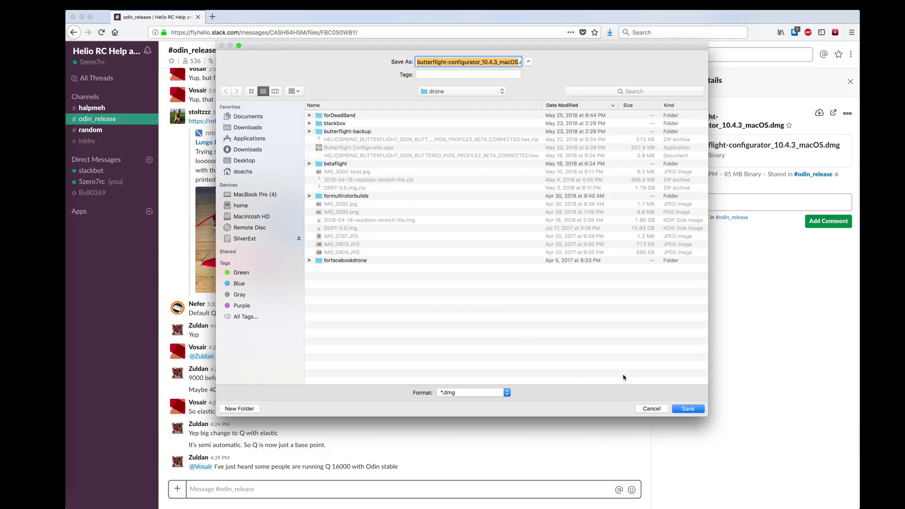
pyautogui.click(688, 409)
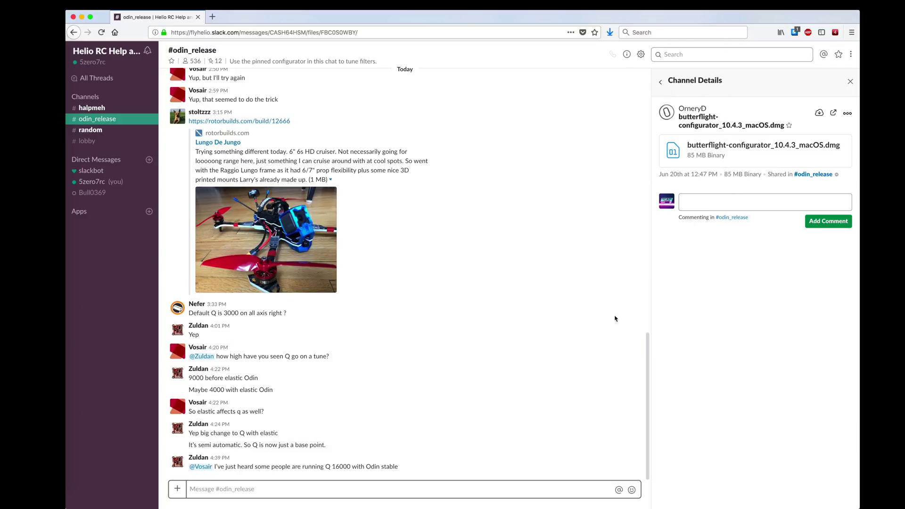
# Download the pinned Butterflight_3.5.2_MSD_1.0.0_IMUF_1.0.7-ODIN.zip and save it in the drone folder.
pyautogui.click(660, 82)
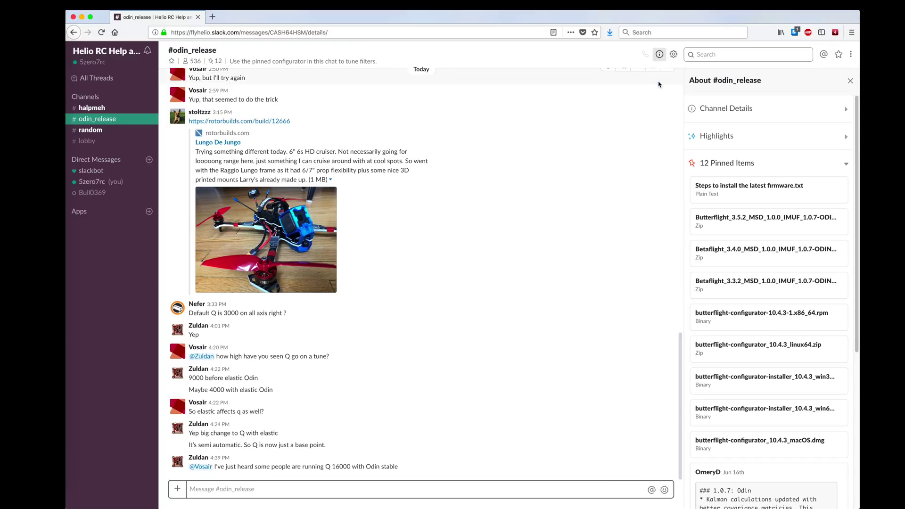
pyautogui.scroll(-1, 725, 213)
pyautogui.scroll(-1, 726, 213)
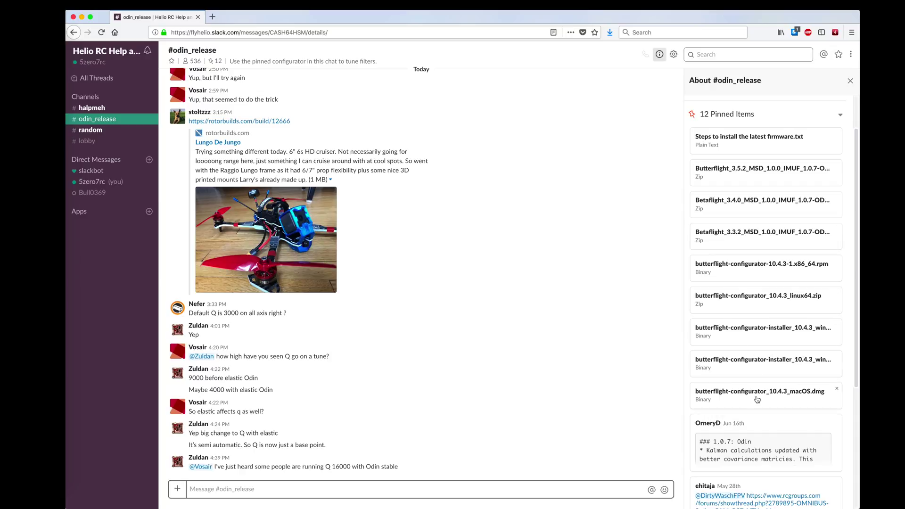
pyautogui.scroll(1, 756, 399)
pyautogui.scroll(1, 757, 399)
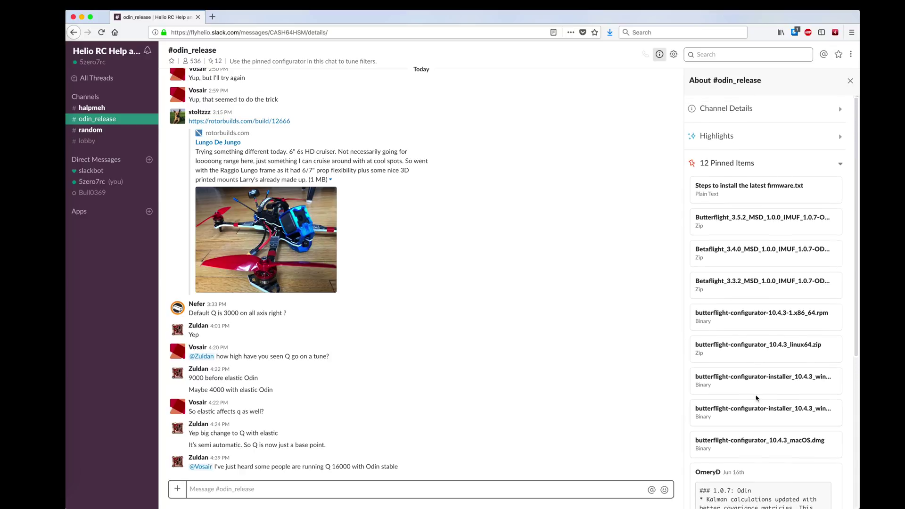
pyautogui.click(762, 228)
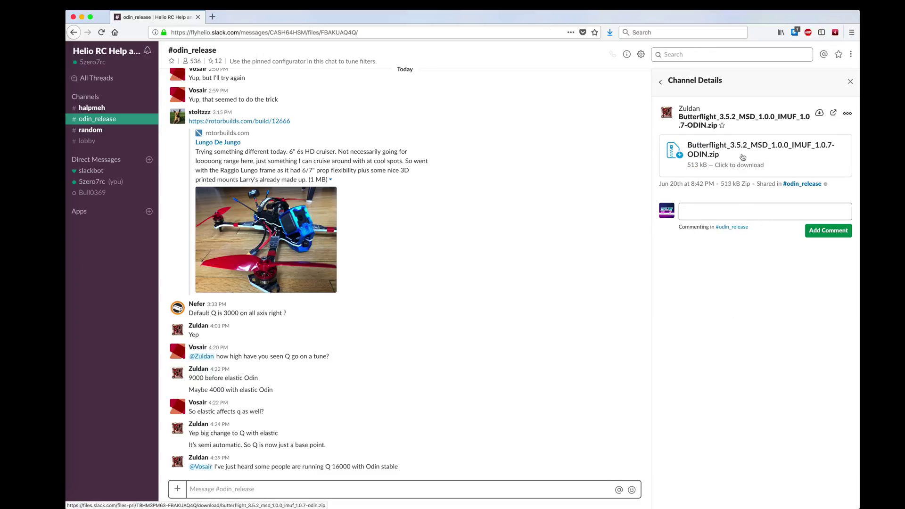
pyautogui.click(741, 167)
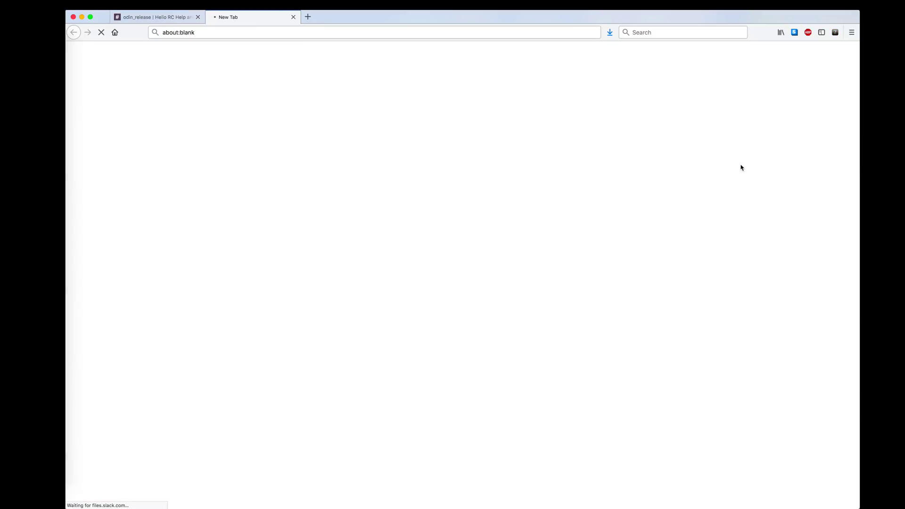
pyautogui.click(297, 230)
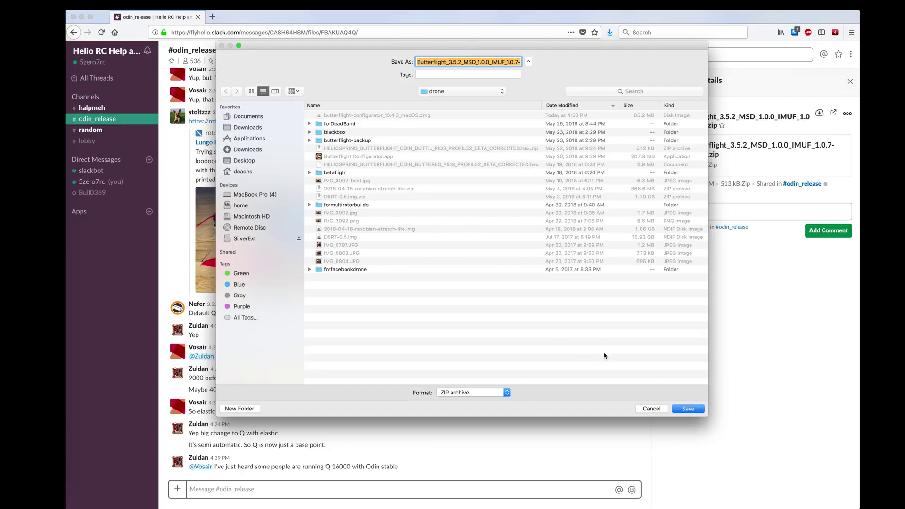
pyautogui.click(686, 408)
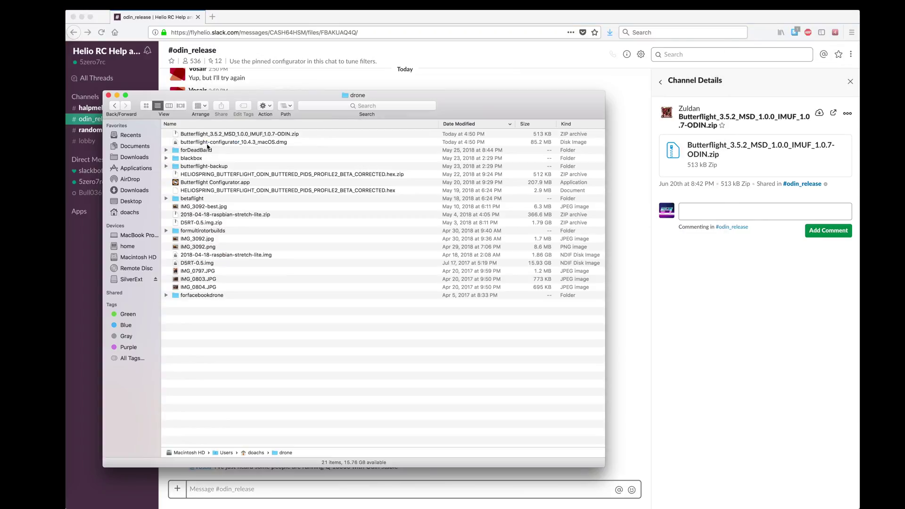
# Extract Butterflight_3.5.2_MSD_1.0.0_IMUF_1.0.7-ODIN.zip inside the drone folder.
pyautogui.doubleClick(301, 135)
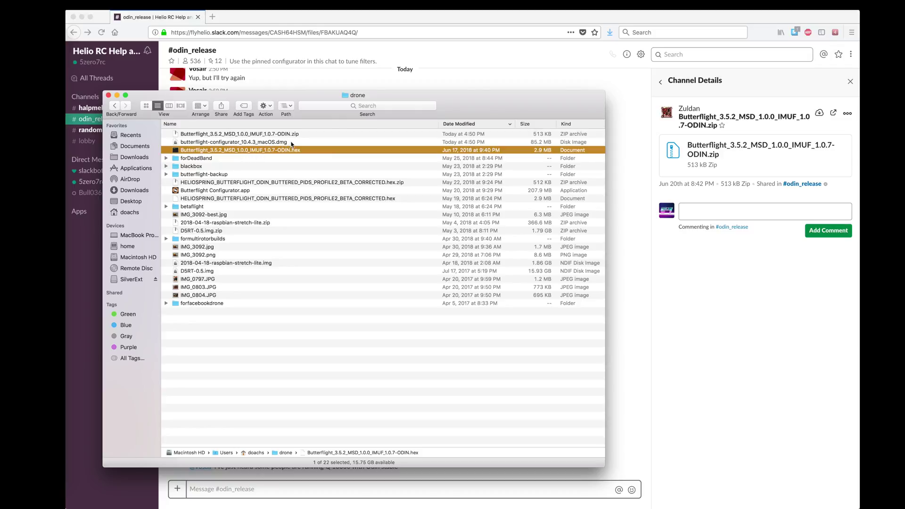
pyautogui.click(295, 160)
# Open the butterflight-configurator_10.4.3_macOS.dmg disk image and copy Butterflight Configurator.app into Applications.
pyautogui.click(292, 142)
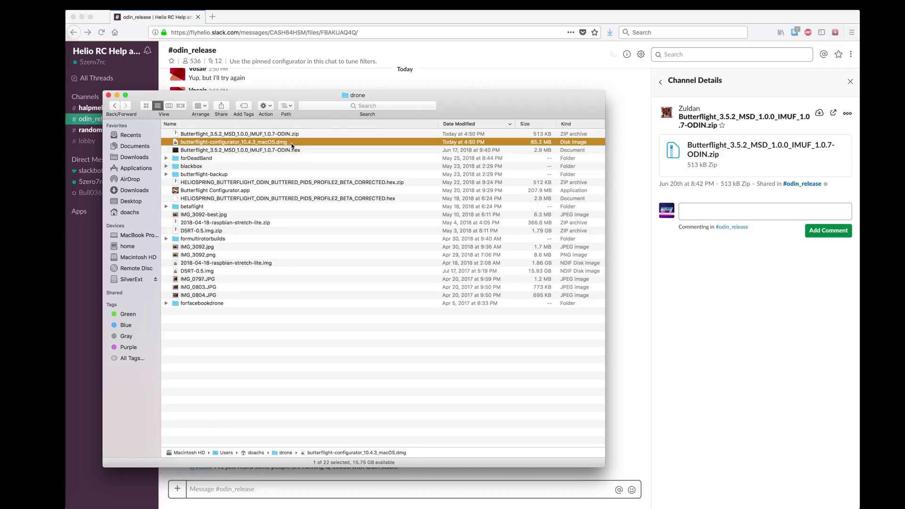
pyautogui.doubleClick(292, 143)
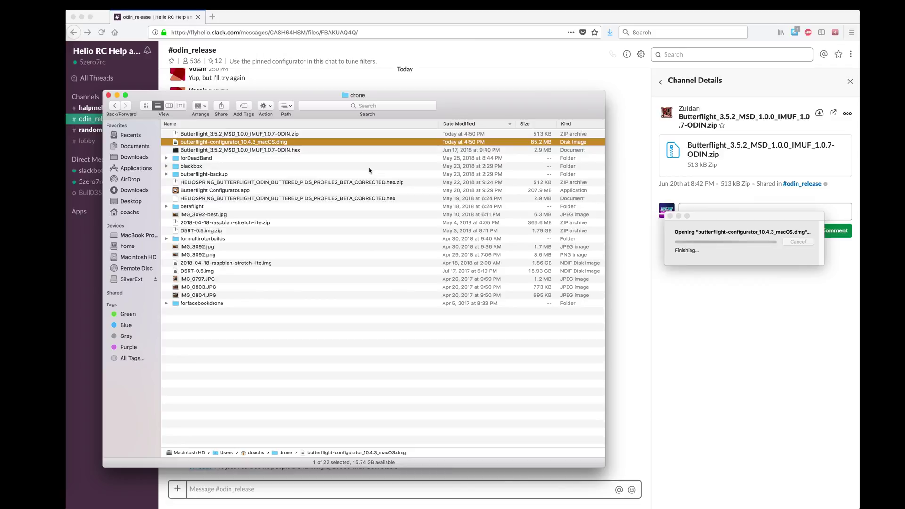
pyautogui.moveTo(161, 443); pyautogui.dragTo(274, 417)
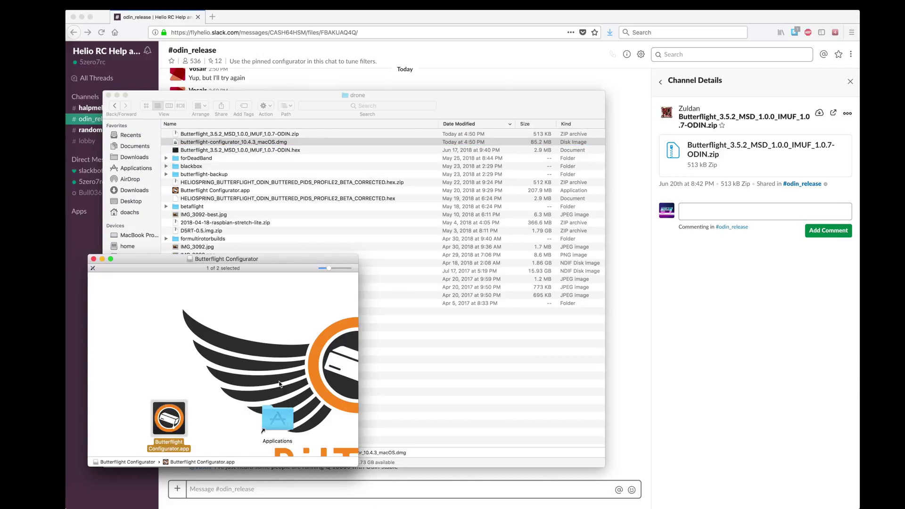
# Try to launch Butterflight Configurator.app from the Applications folder and dismiss the security alert.
pyautogui.click(222, 84)
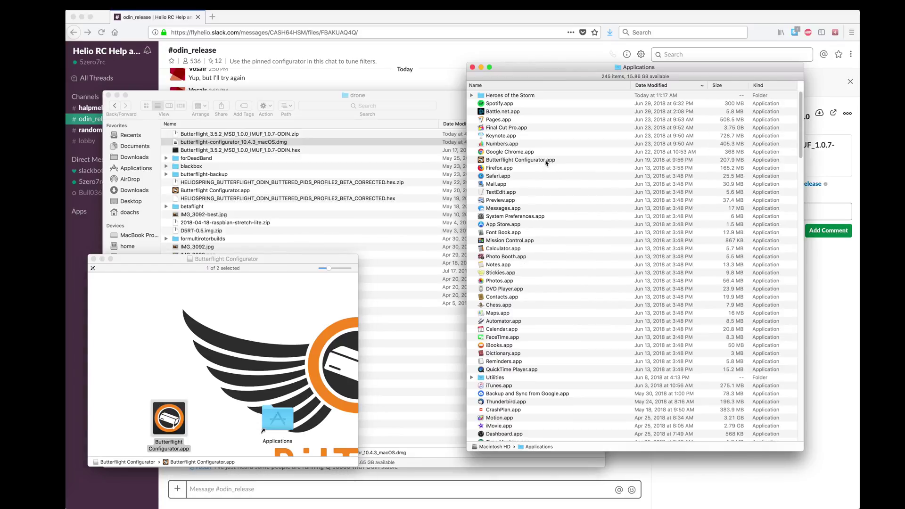
pyautogui.click(546, 161)
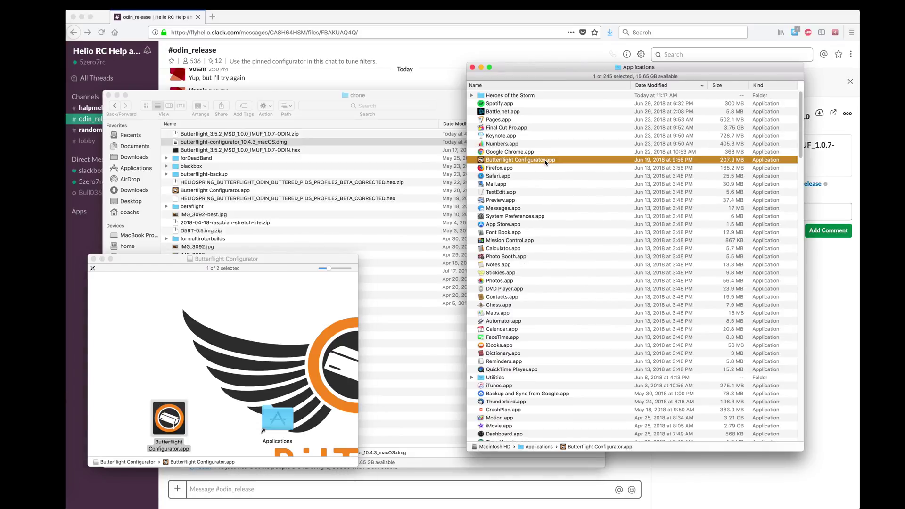
pyautogui.doubleClick(545, 161)
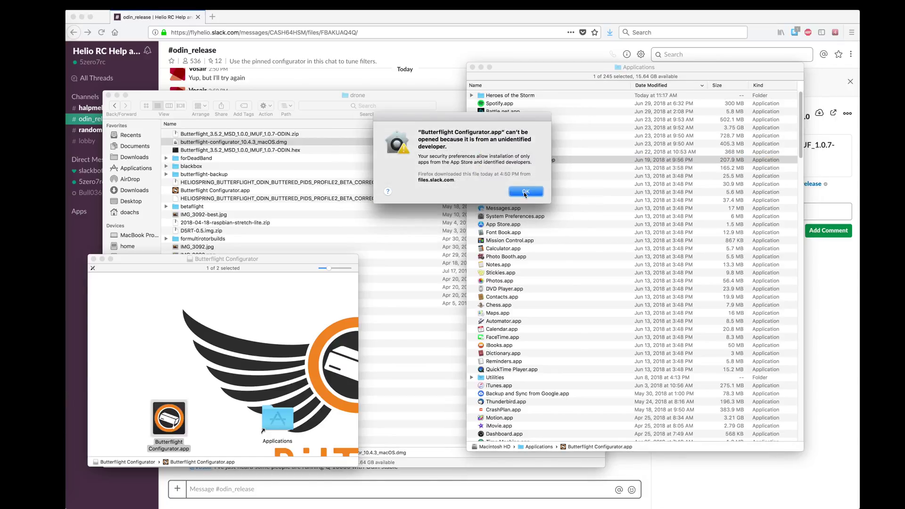
pyautogui.click(524, 192)
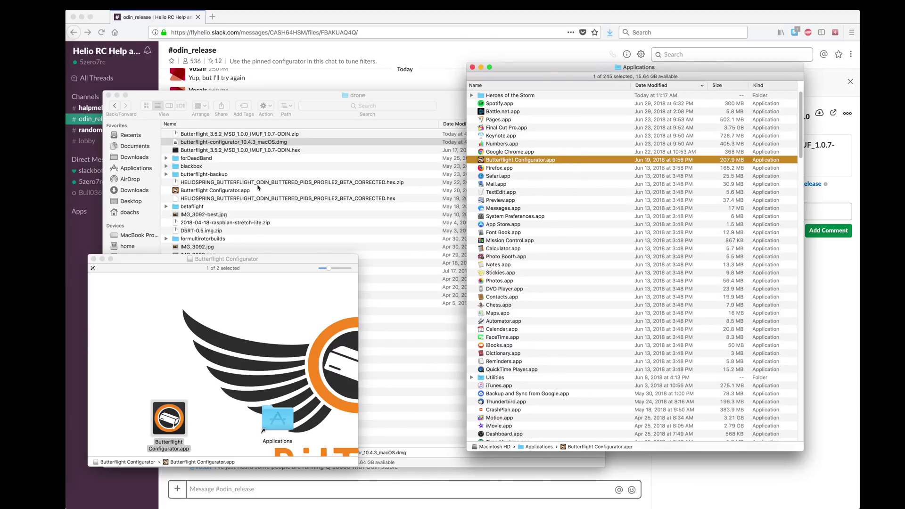
# Allow the blocked Butterflight Configurator.app in the Security & Privacy general settings of System Preferences and open it.
pyautogui.click(67, 265)
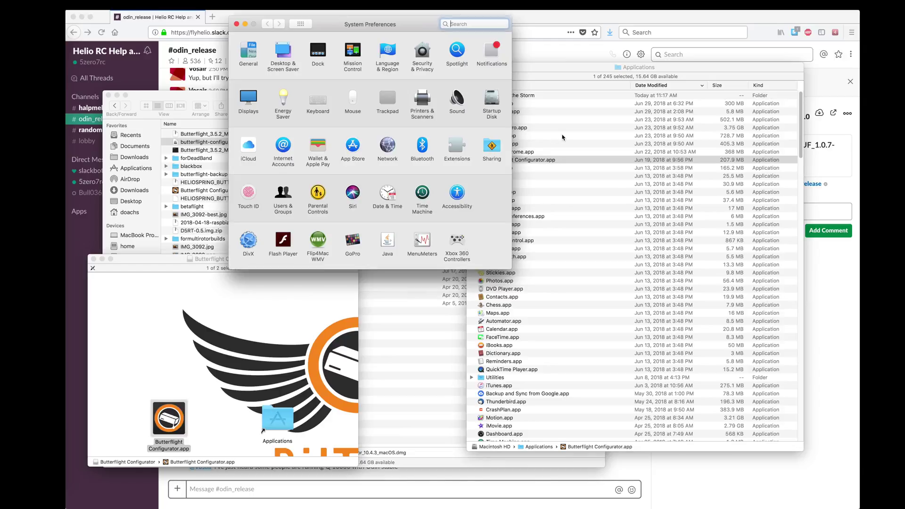
pyautogui.click(425, 51)
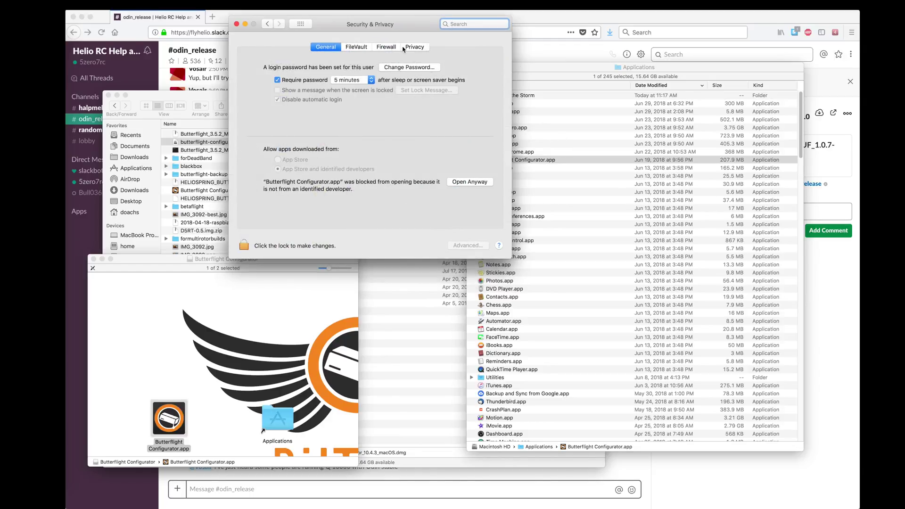
pyautogui.click(411, 49)
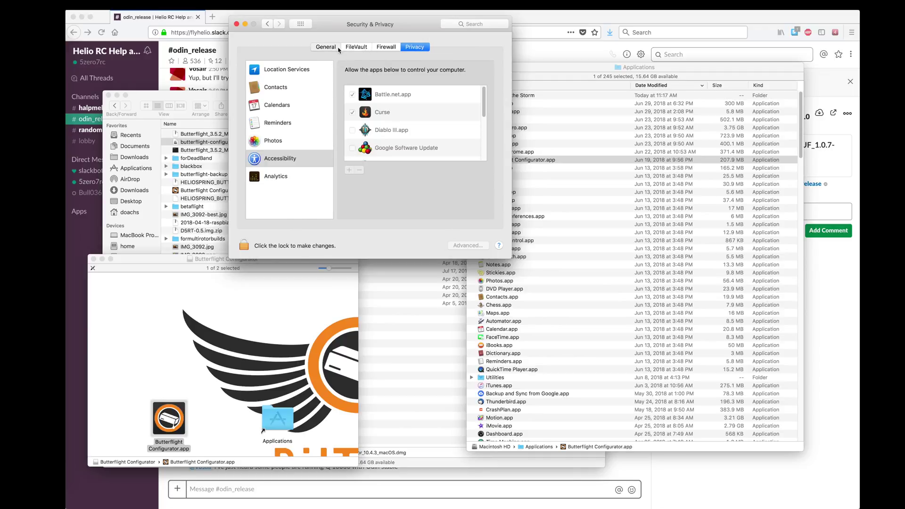
pyautogui.click(315, 47)
pyautogui.click(462, 182)
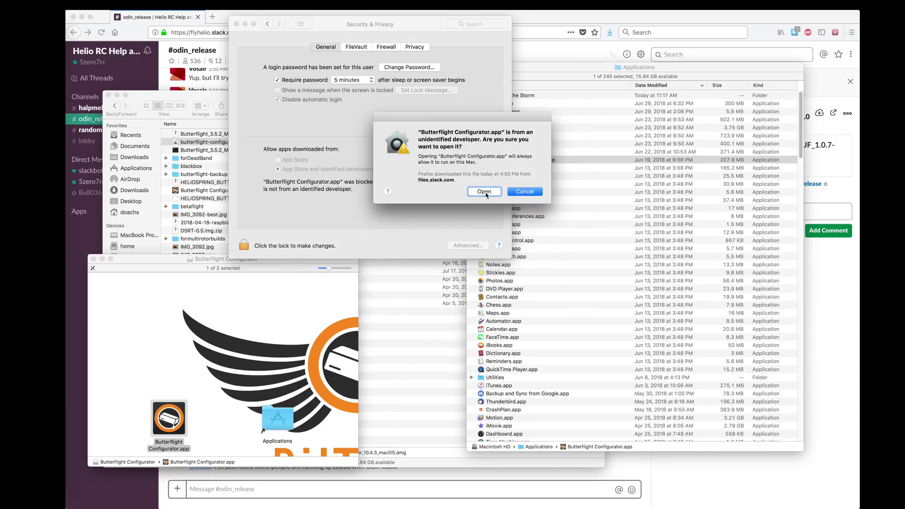
pyautogui.click(485, 192)
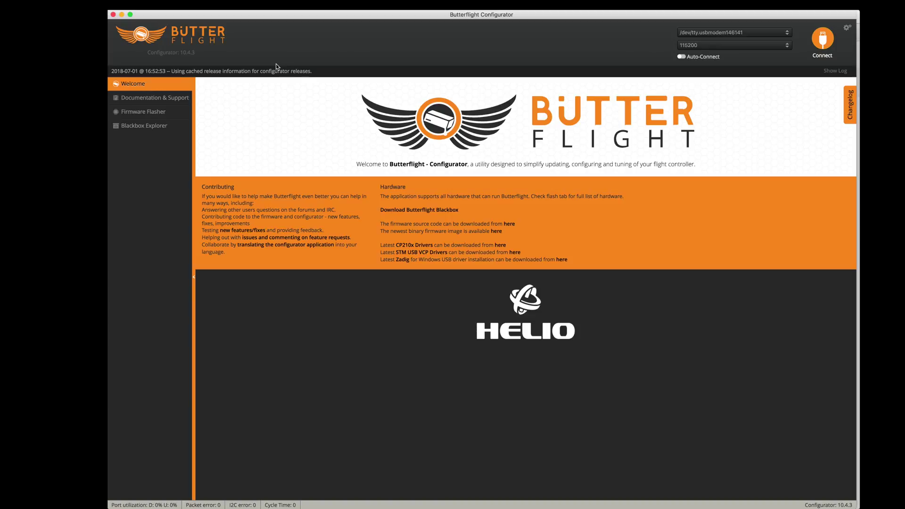
# In the Firmware Flasher, choose the HELIOSPRING board and firmware version 3.5.2 | IMUF: 1.0.7-ODIN - HELIOSPRING - RELEASE (stable).
pyautogui.click(166, 112)
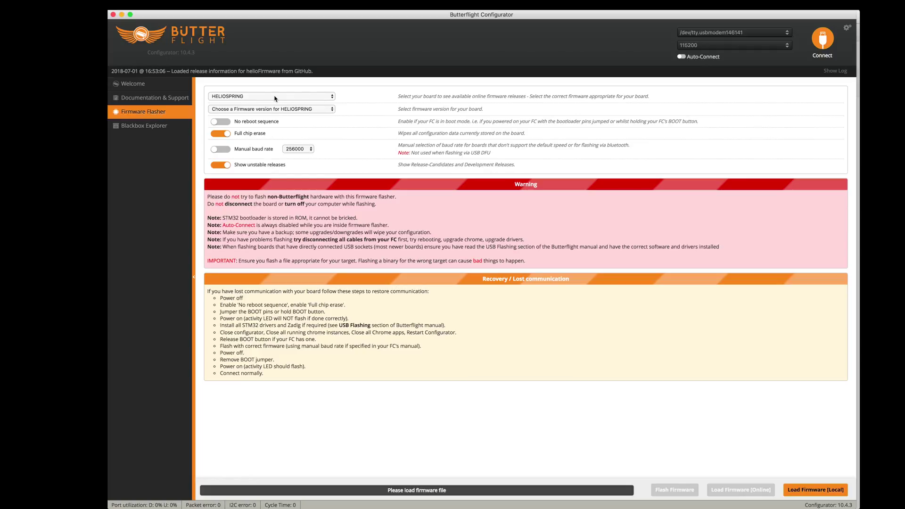
pyautogui.click(317, 109)
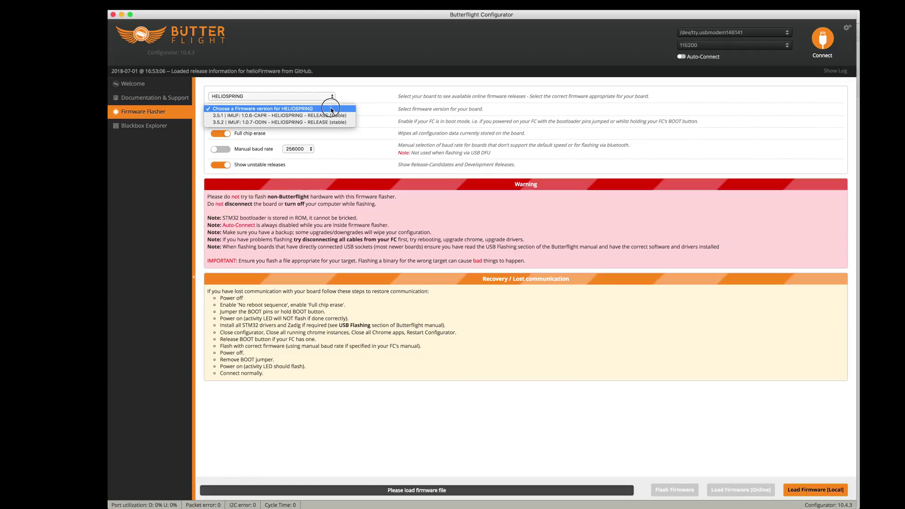
pyautogui.click(308, 124)
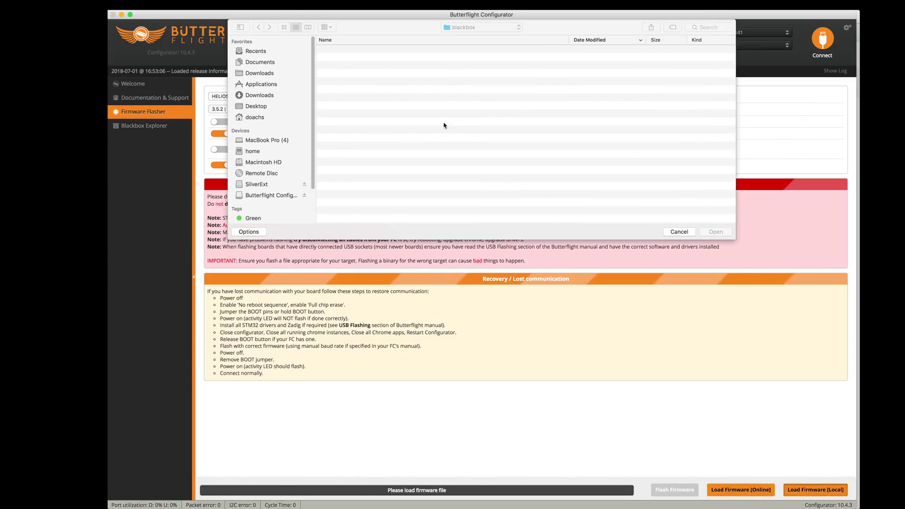
# Load the local firmware file Butterflight_3.5.2_MSD_1.0.0_IMUF_1.0.7-ODIN.hex from the drone folder and flash it to the board.
pyautogui.click(462, 28)
pyautogui.click(462, 36)
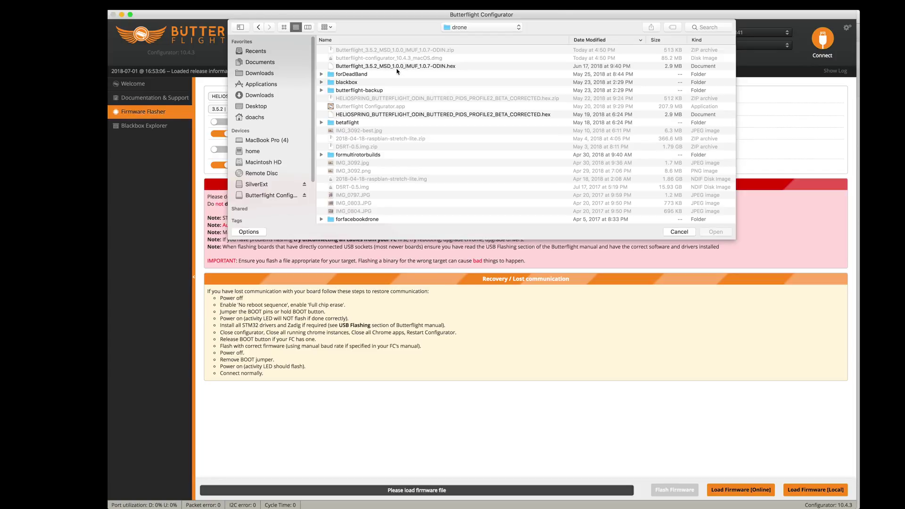
pyautogui.click(472, 68)
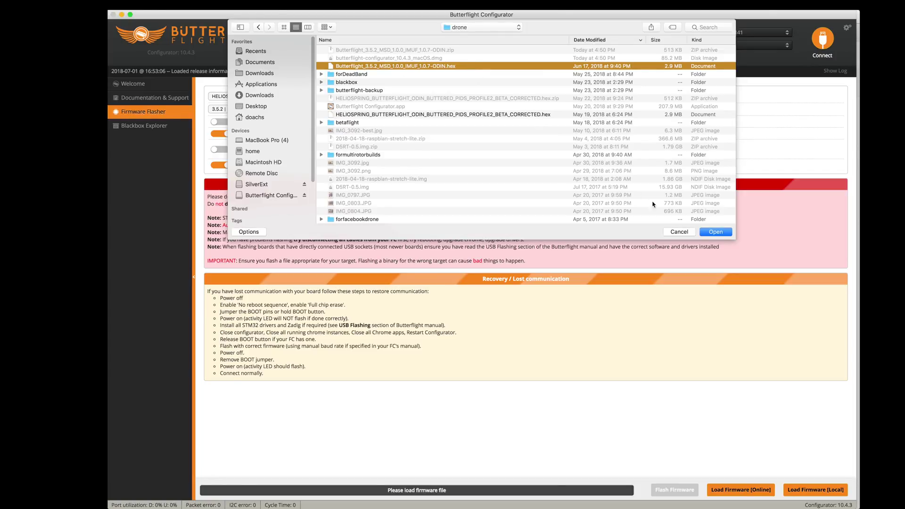
pyautogui.click(708, 232)
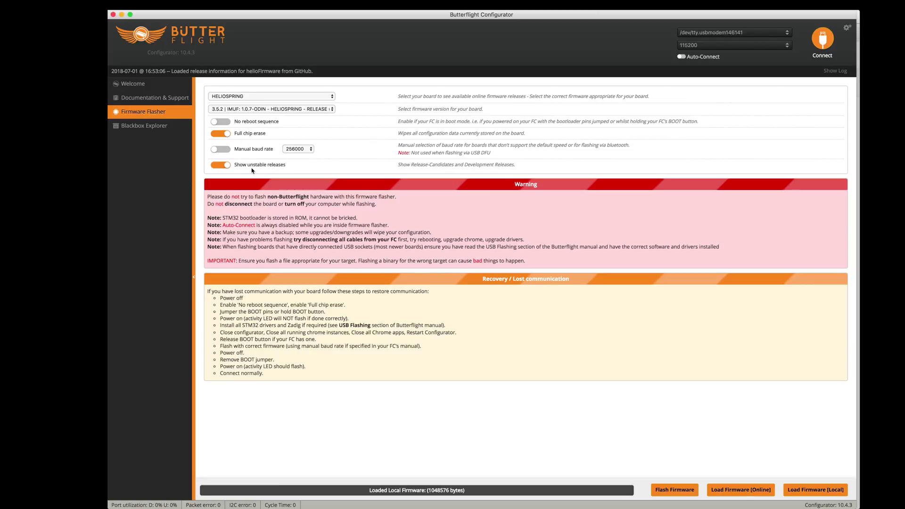
pyautogui.click(686, 491)
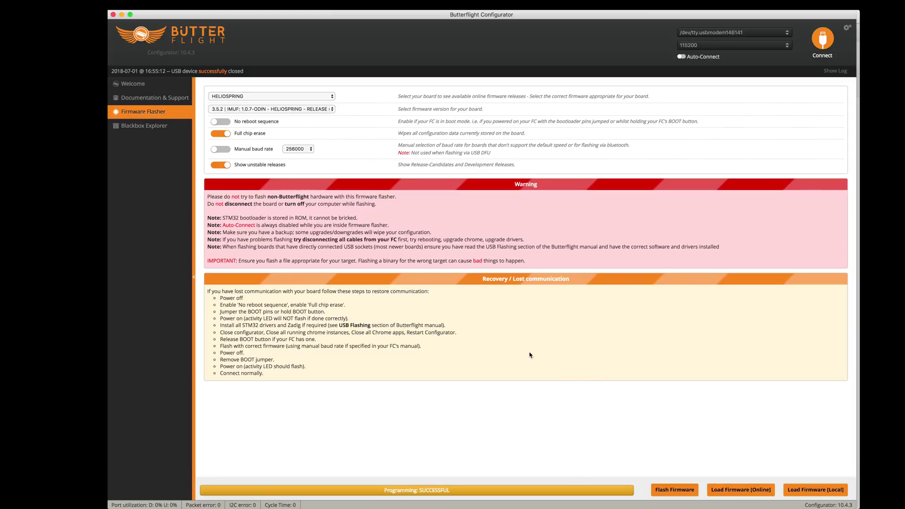
# Connect to the flight controller and check its firmware and IMU-F versions with the version command in the CLI.
pyautogui.click(822, 41)
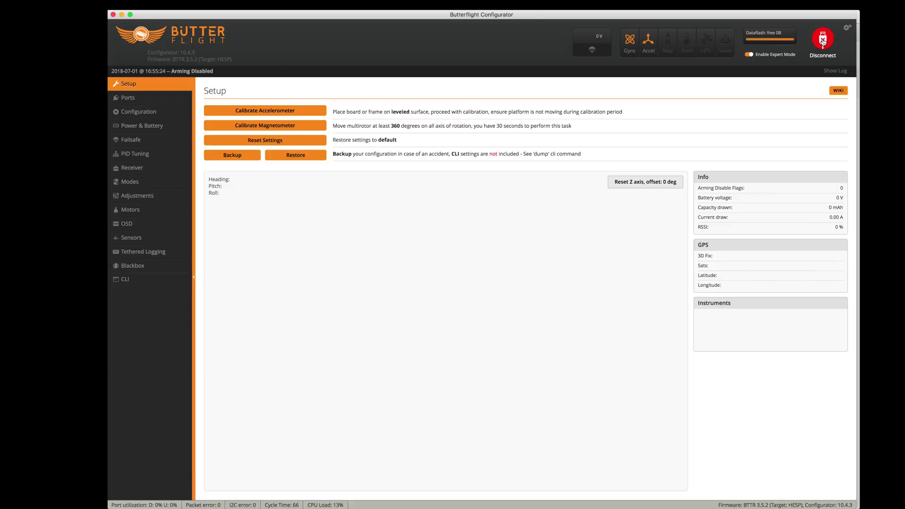
pyautogui.click(163, 280)
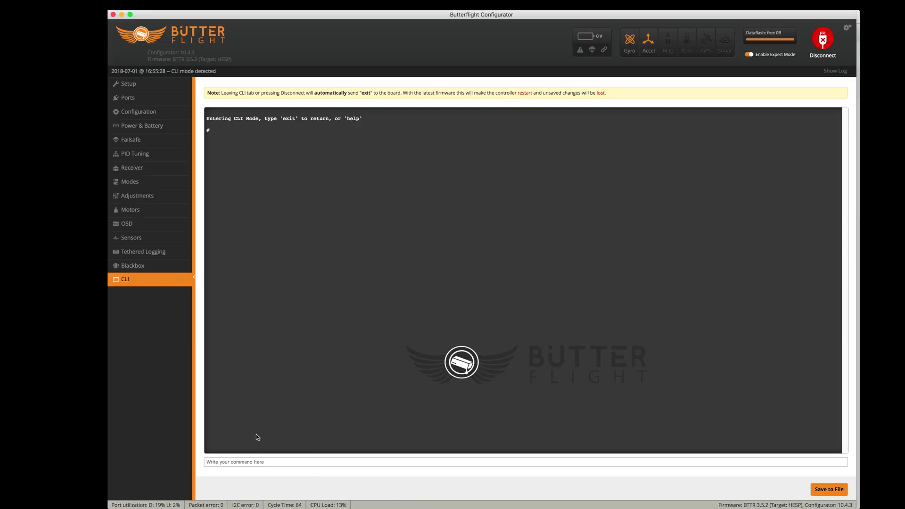
pyautogui.click(260, 461)
pyautogui.write('version')
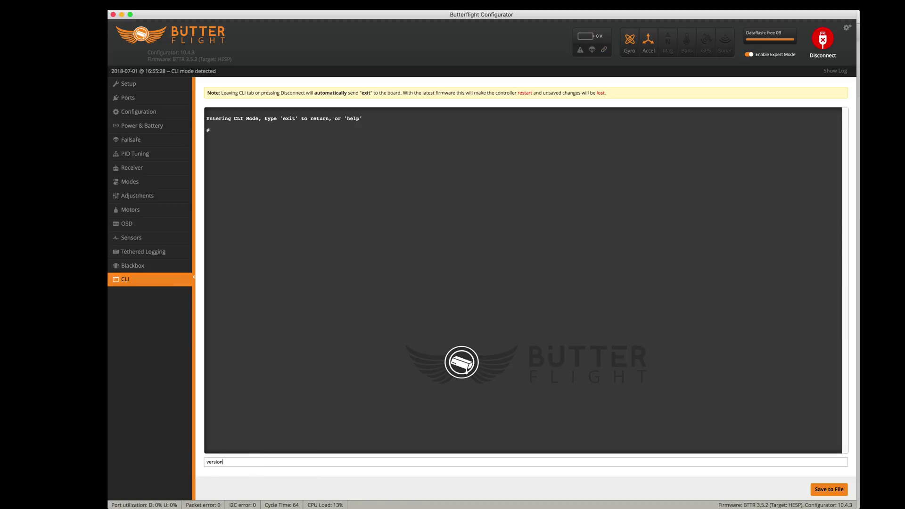
pyautogui.press('Return')
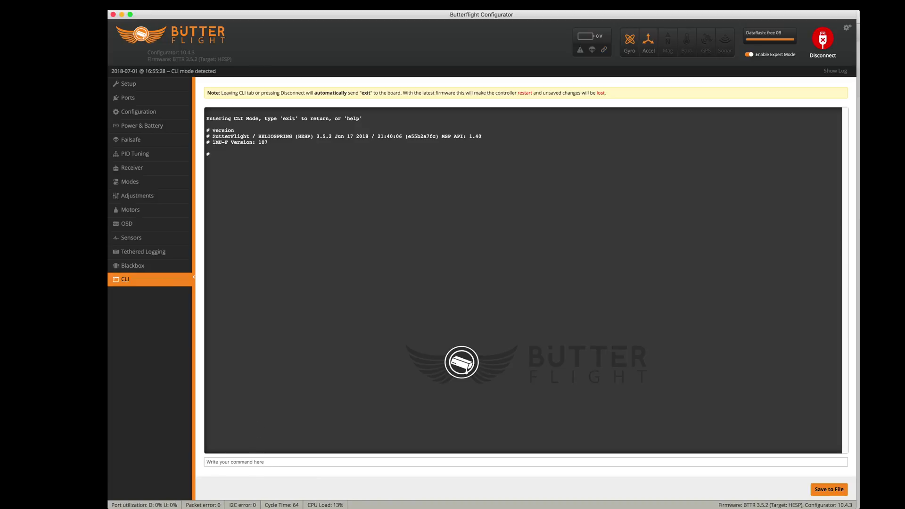
pyautogui.moveTo(213, 142); pyautogui.dragTo(267, 142)
# Run the imufupdate command in the CLI to update the board's IMU-F firmware.
pyautogui.click(282, 461)
pyautogui.write('imufupdate')
pyautogui.press('Return')
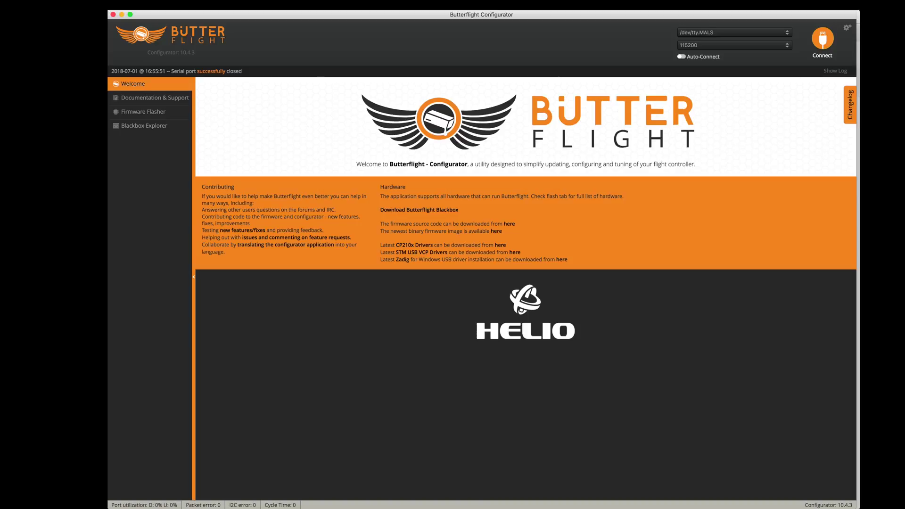
# Reconnect to the flight controller and check the updated firmware and IMU-F versions with the version command in the CLI.
pyautogui.click(823, 38)
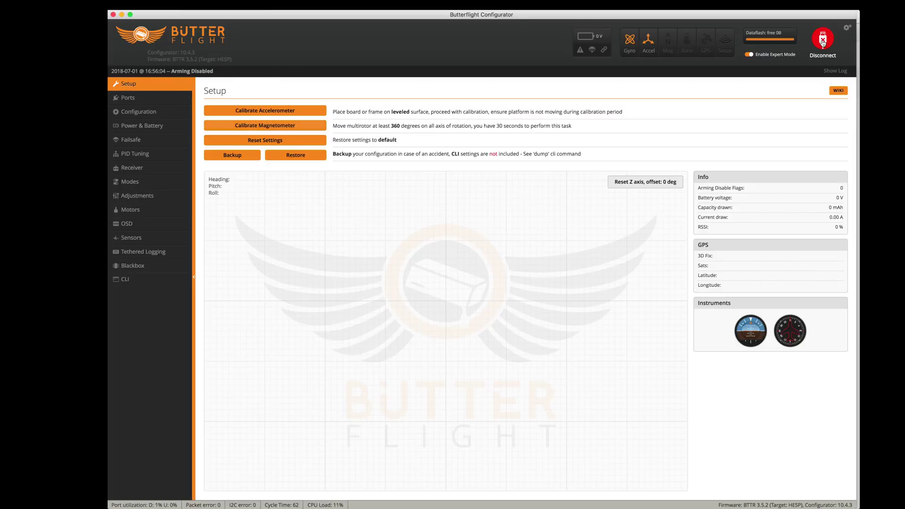
pyautogui.click(154, 279)
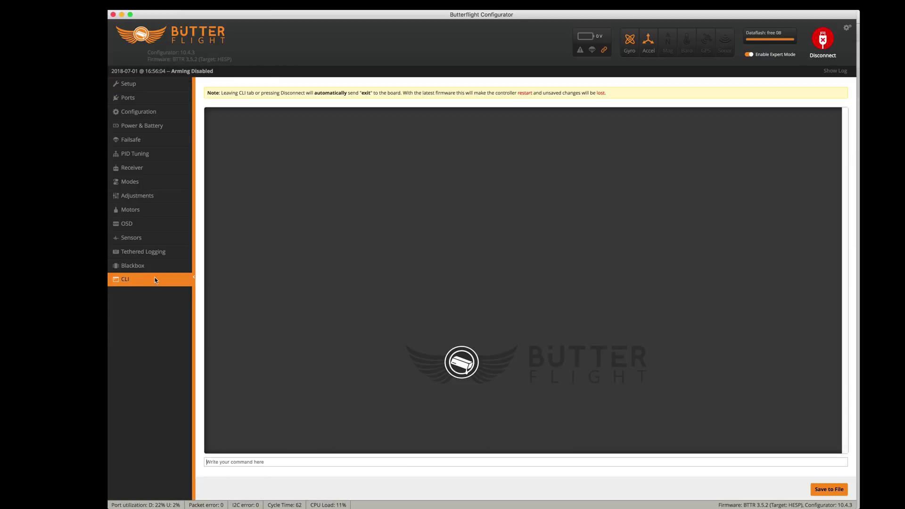
pyautogui.write('version')
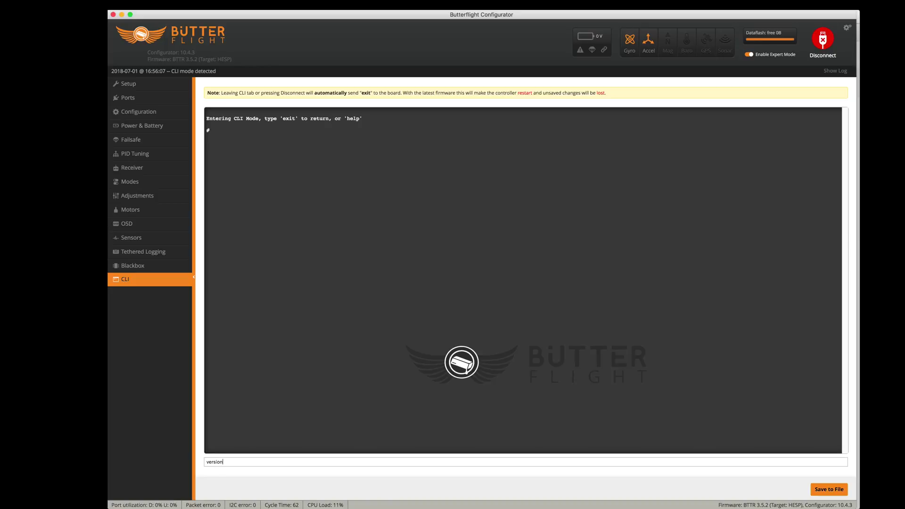
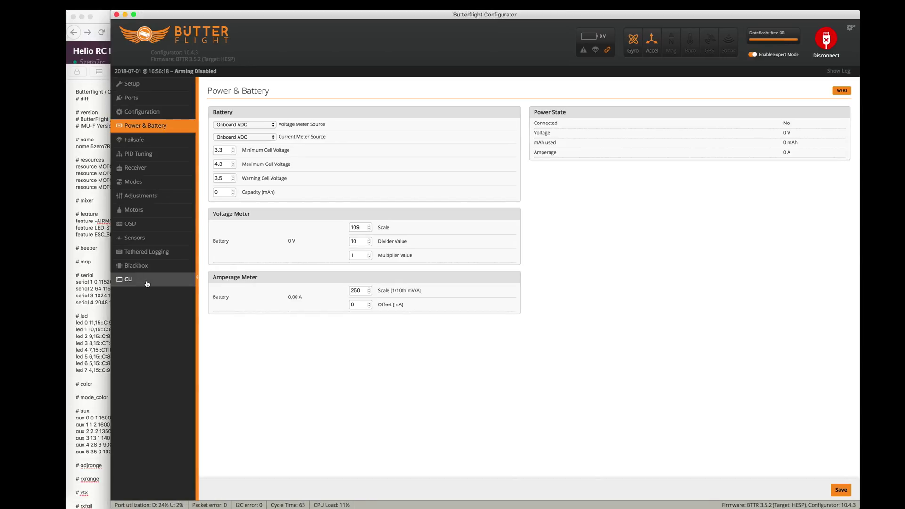
# Copy the saved diff in the note from the # name section through # rxfail and run it in the CLI.
pyautogui.click(147, 283)
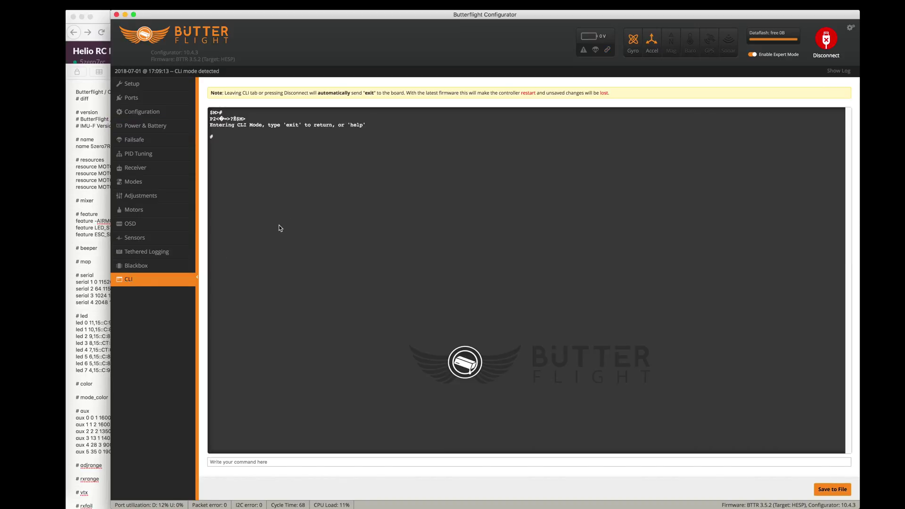
pyautogui.click(94, 358)
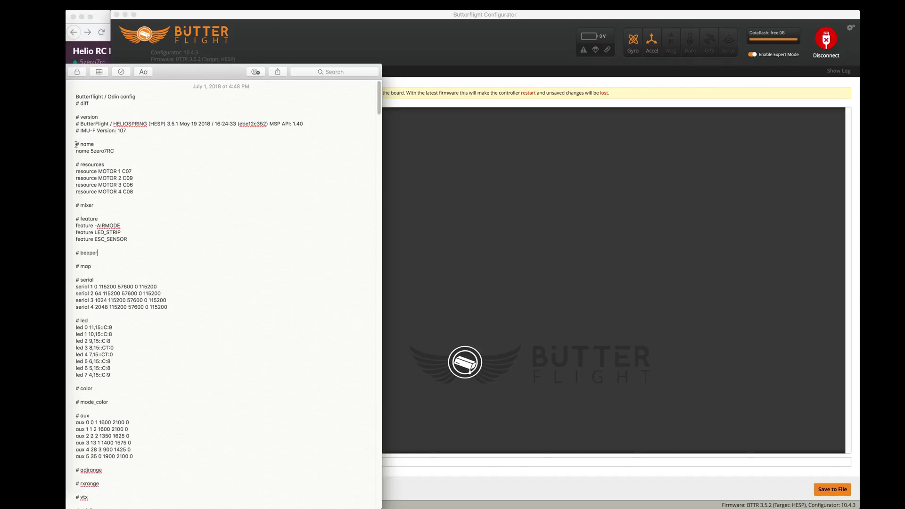
pyautogui.moveTo(76, 144); pyautogui.dragTo(222, 251)
pyautogui.click(450, 293)
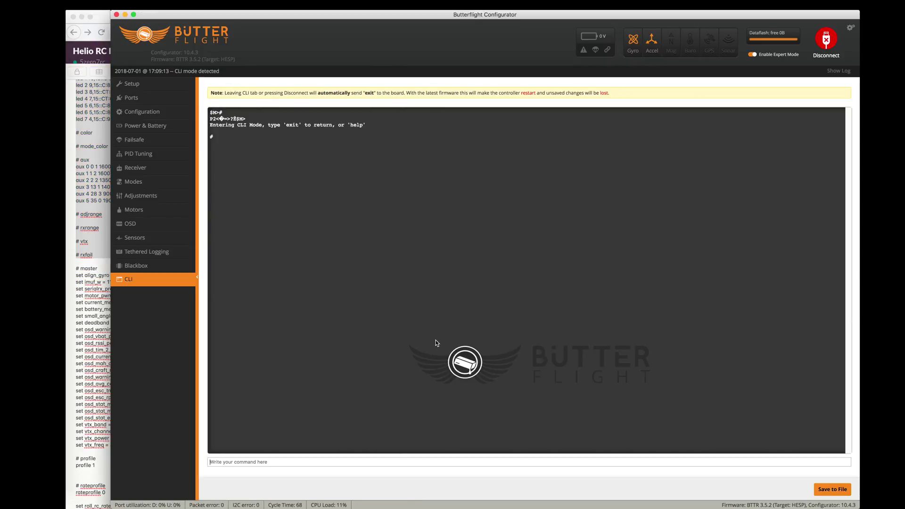
pyautogui.click(360, 462)
pyautogui.press('super+v')
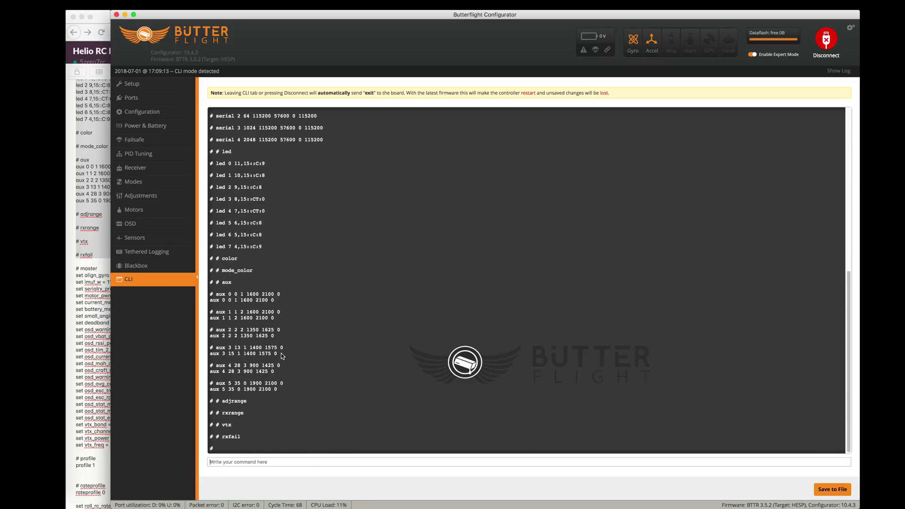
# Copy the gyro alignment line from the note's master section and run set align_gyro = CW180FLIP in the CLI.
pyautogui.click(100, 255)
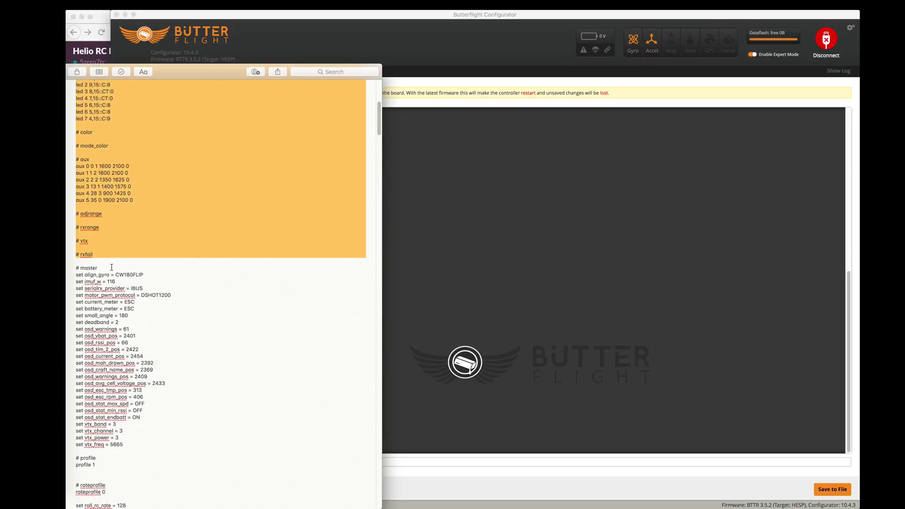
pyautogui.scroll(-1, 79, 263)
pyautogui.tripleClick(79, 268)
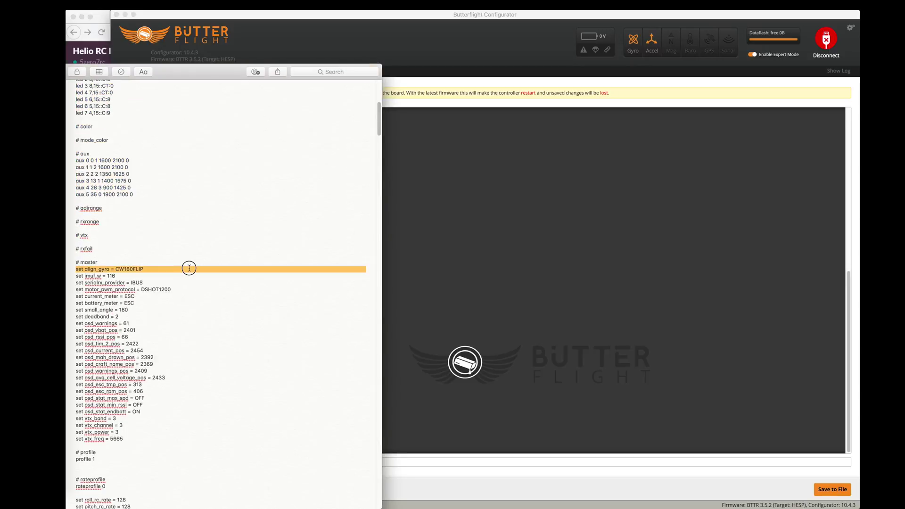
pyautogui.click(430, 337)
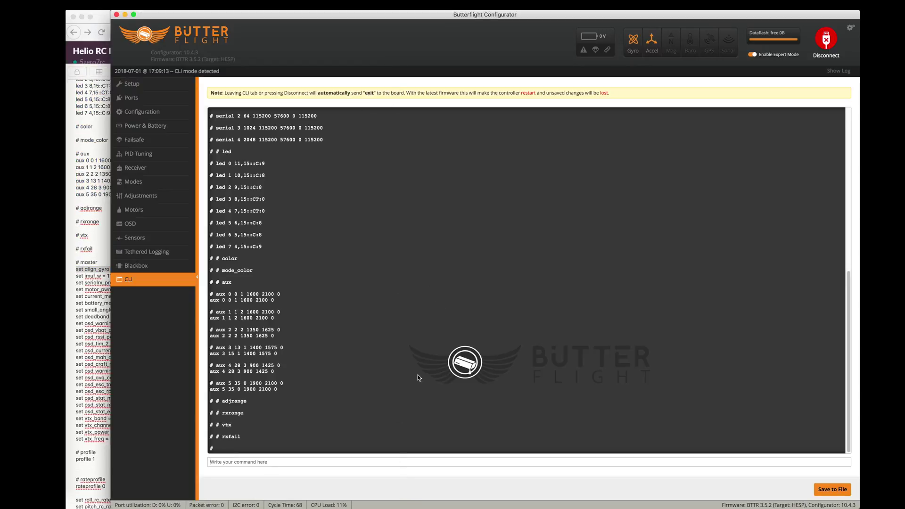
pyautogui.write('set align_gyro = CW180FLIP')
pyautogui.press('Return')
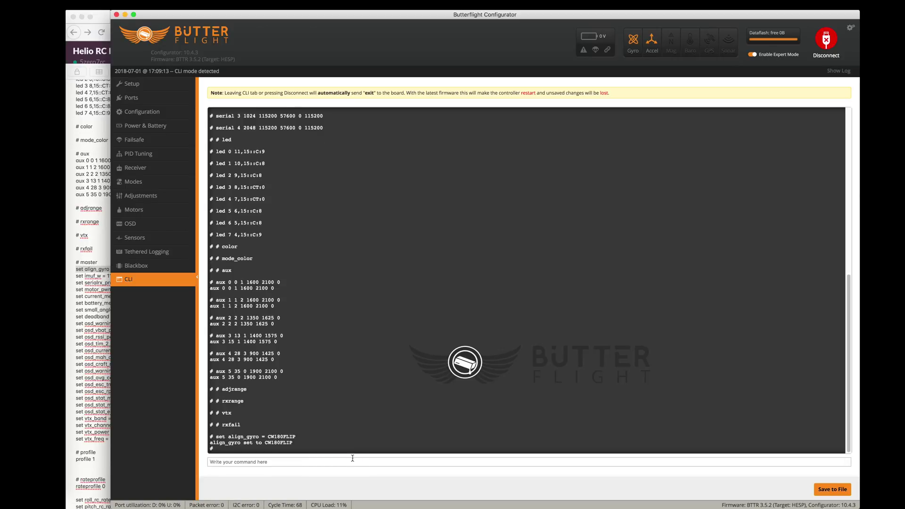
# Copy the note's master settings from serialrx_provider through vtx_freq, leaving out imuf_w, and run them in the CLI.
pyautogui.click(93, 259)
pyautogui.scroll(-2, 85, 283)
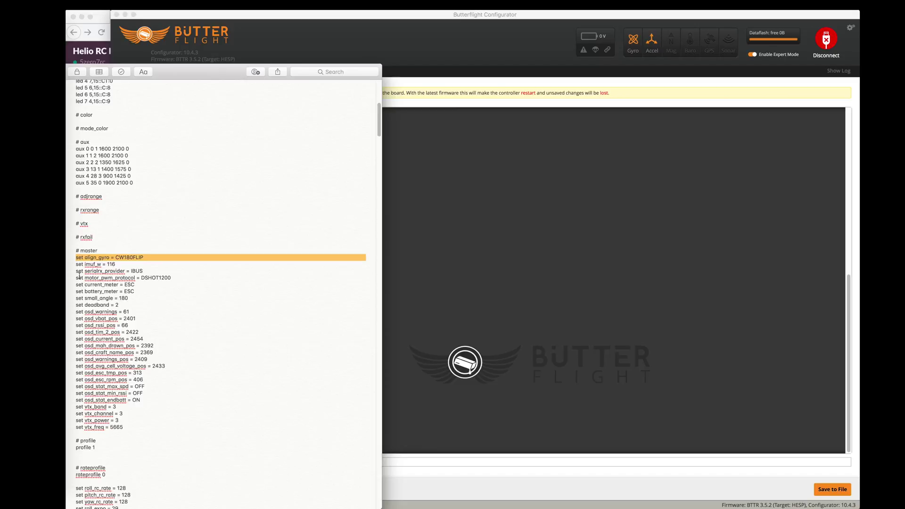
pyautogui.moveTo(76, 272); pyautogui.dragTo(184, 428)
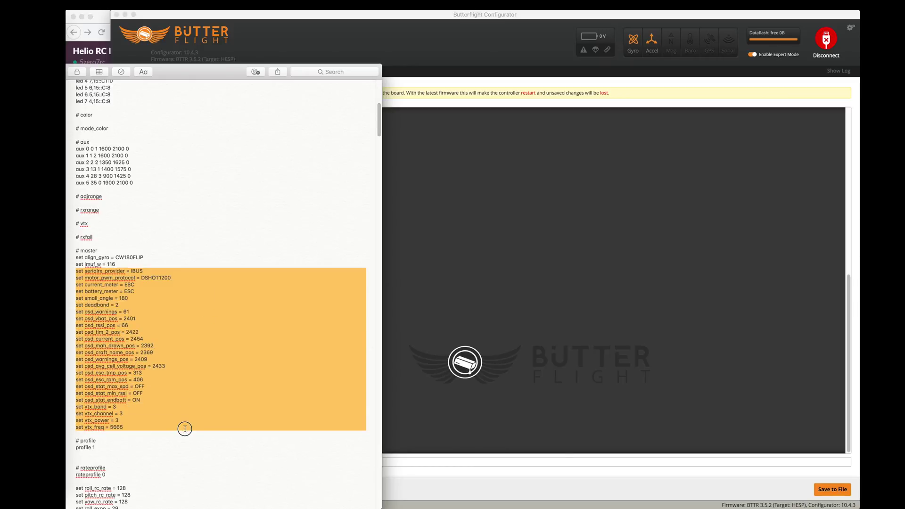
pyautogui.click(442, 387)
pyautogui.click(357, 463)
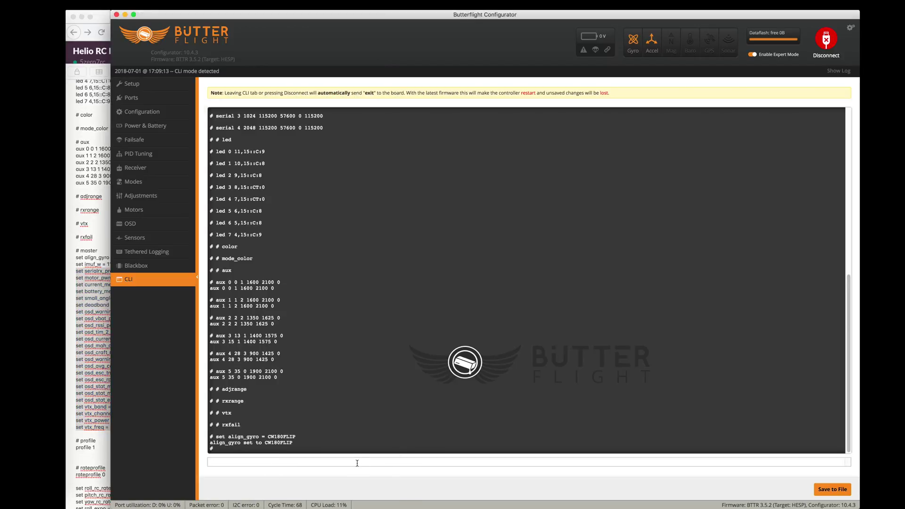
# Copy the note's rateprofile 0 block, from the rateprofile line through pitch_srate = 72, and run it in the CLI.
pyautogui.click(98, 443)
pyautogui.scroll(-5, 151, 429)
pyautogui.scroll(-2, 160, 426)
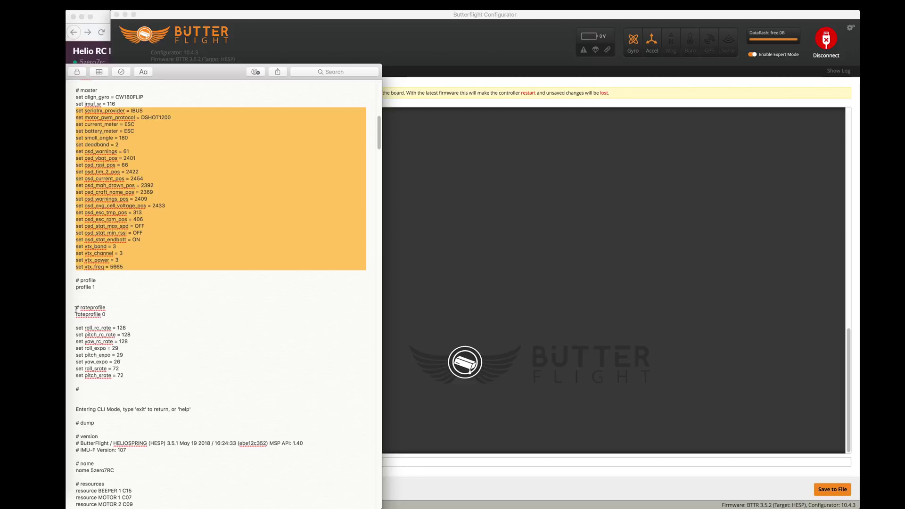
pyautogui.moveTo(75, 313); pyautogui.dragTo(175, 375)
pyautogui.press('super+c')
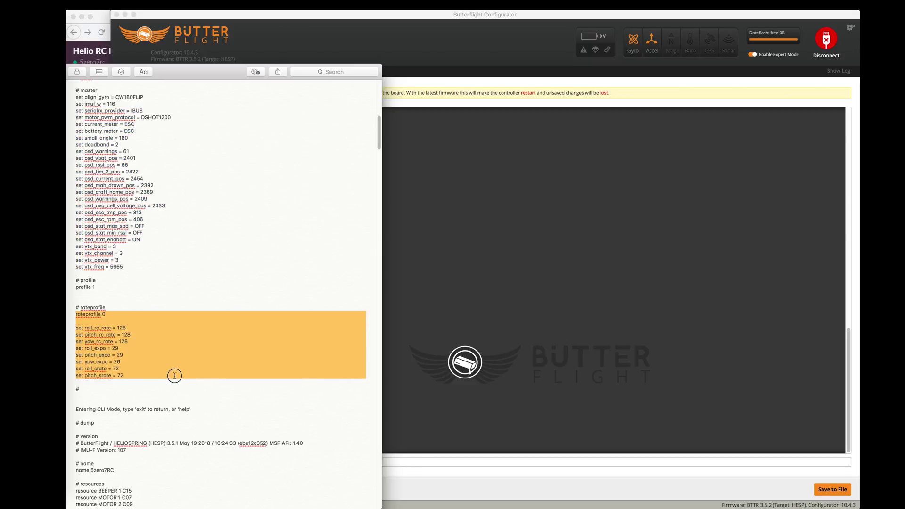
pyautogui.click(441, 408)
pyautogui.click(366, 461)
pyautogui.press('super+v')
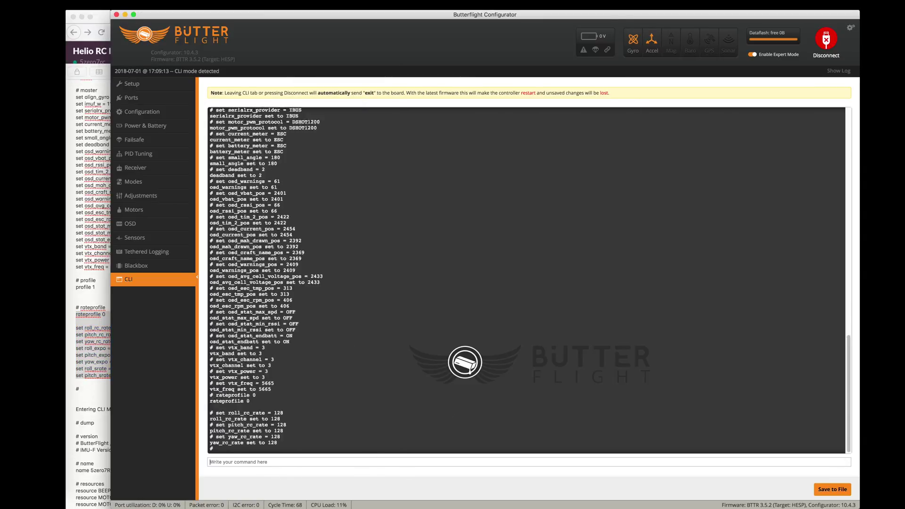
pyautogui.click(90, 386)
pyautogui.scroll(-1, 91, 386)
pyautogui.click(500, 379)
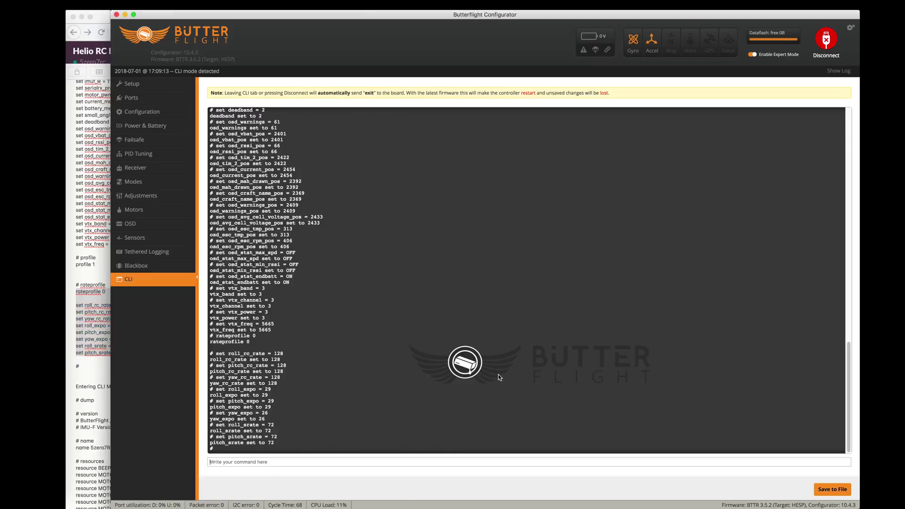
# Store the restored configuration with the save command and reconnect to the flight controller.
pyautogui.click(410, 460)
pyautogui.write('save')
pyautogui.press('Return')
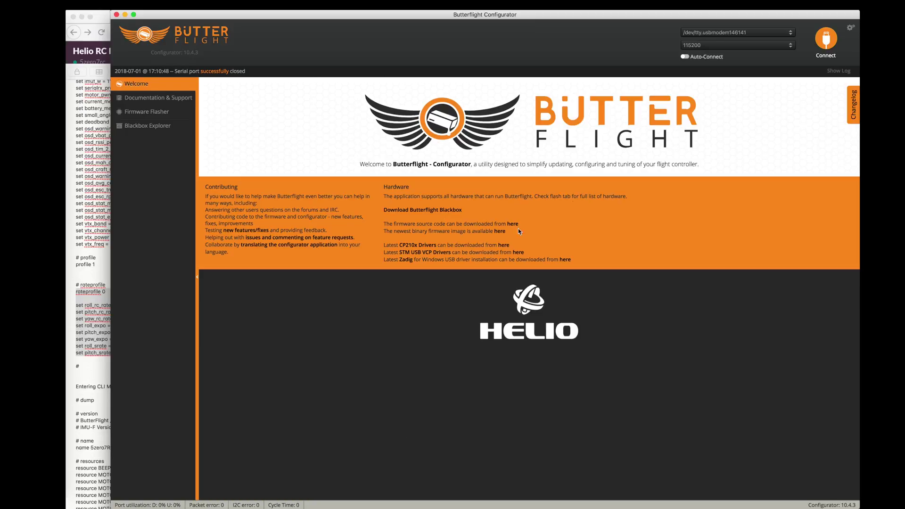
pyautogui.click(815, 43)
pyautogui.click(826, 42)
pyautogui.click(825, 39)
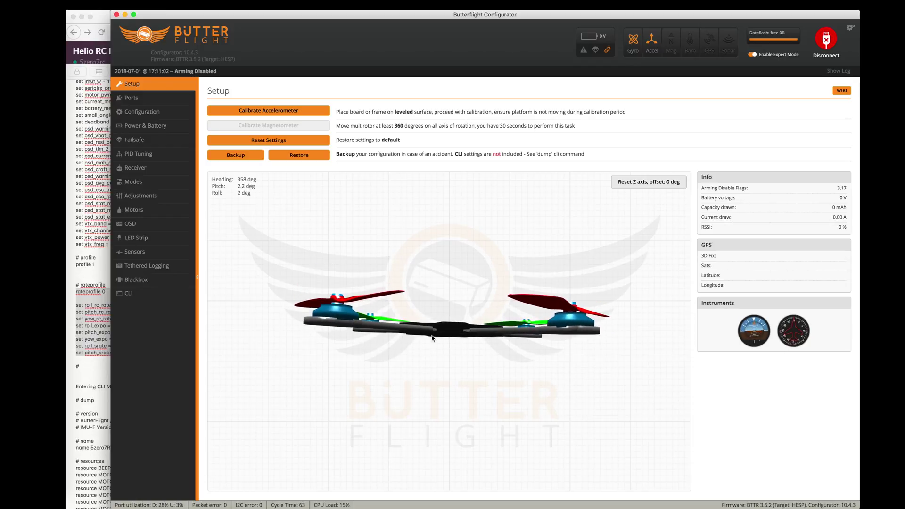
# Review the restored Ports, Configuration, Power & Battery and Failsafe settings.
pyautogui.click(163, 99)
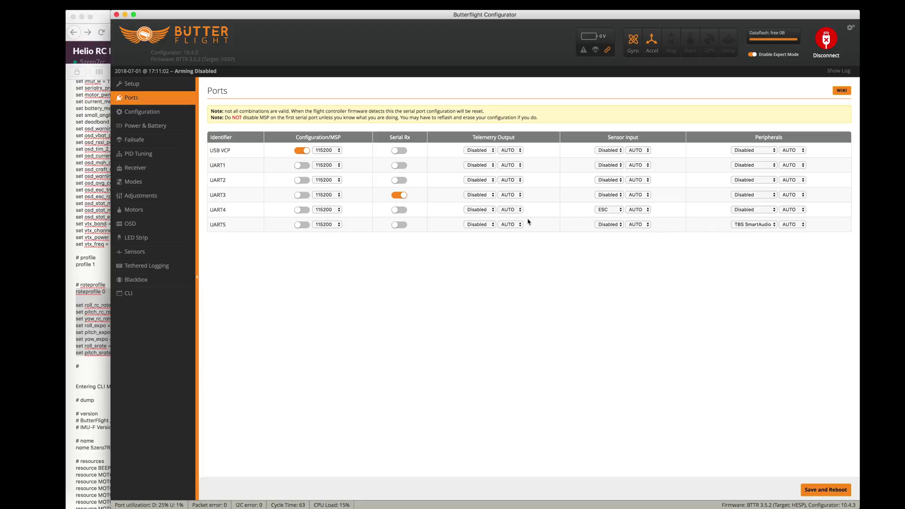
pyautogui.click(152, 114)
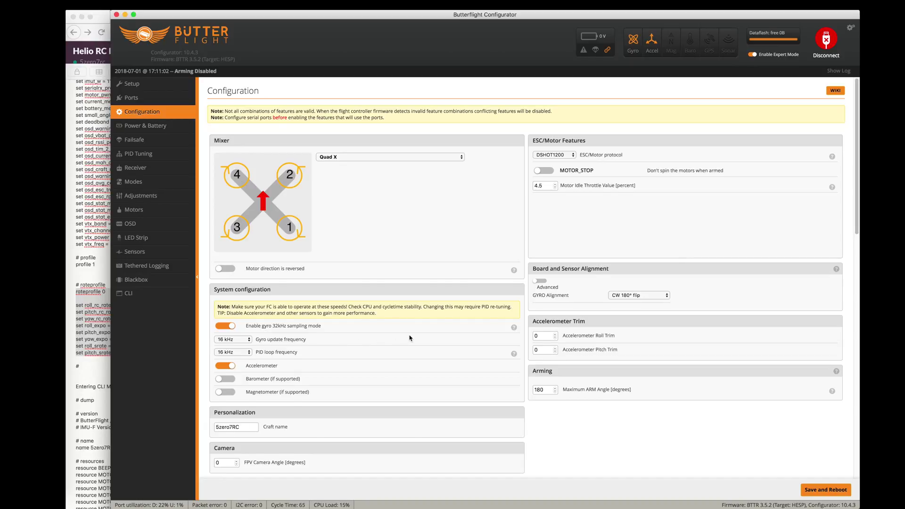
pyautogui.click(169, 128)
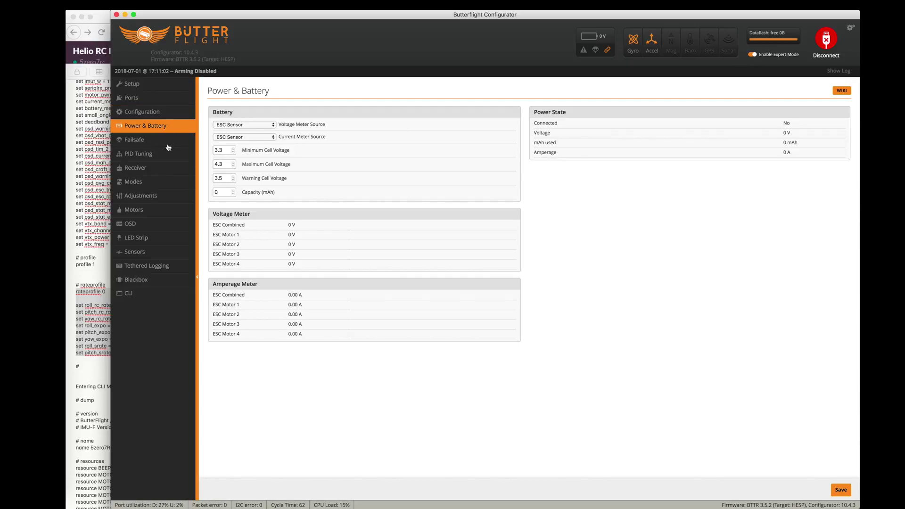
pyautogui.click(167, 142)
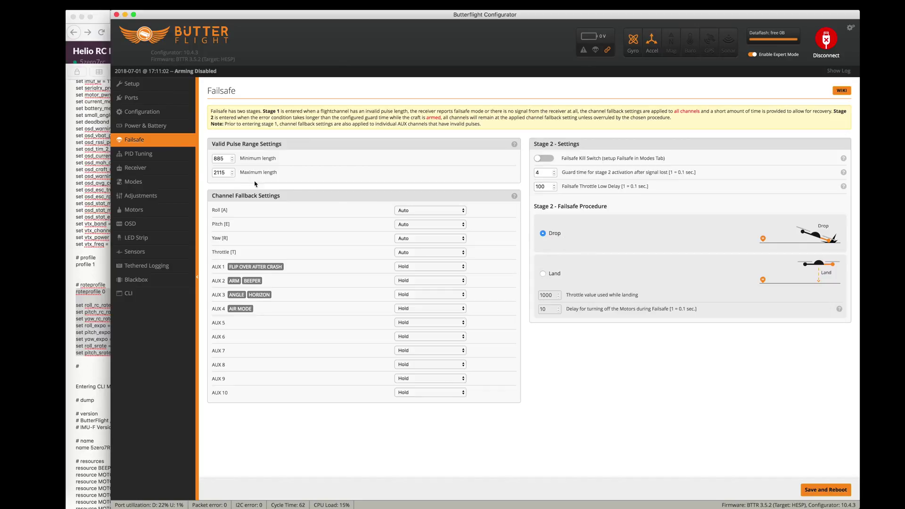
# Check the rates in PID Tuning and the IMU-F and D Term filter settings.
pyautogui.click(169, 155)
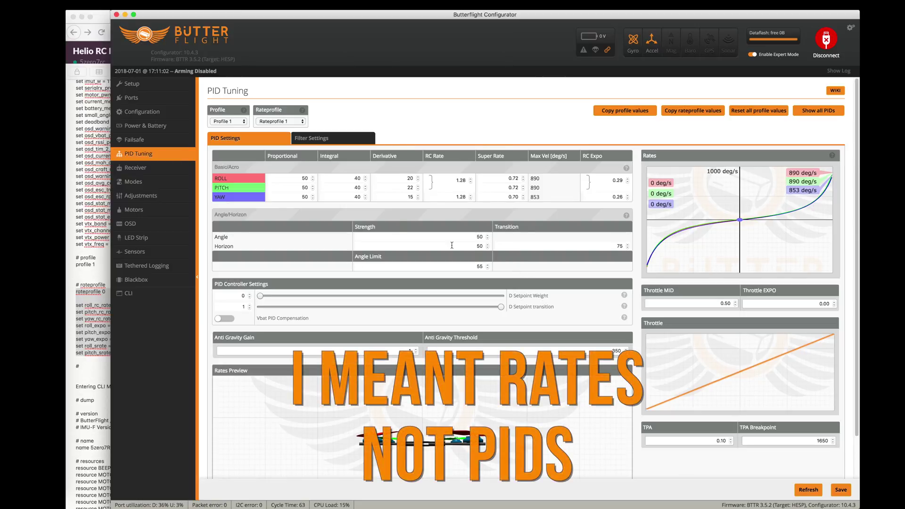
pyautogui.click(307, 142)
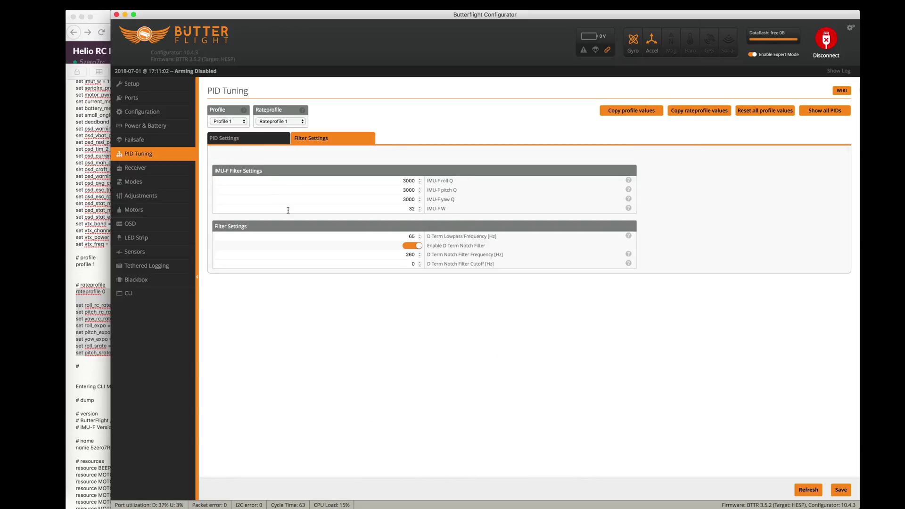
pyautogui.click(255, 139)
# Review the remaining restored settings from Receiver and Modes through Adjustments, Motors, OSD, LED Strip, Sensors and Tethered Logging.
pyautogui.click(165, 168)
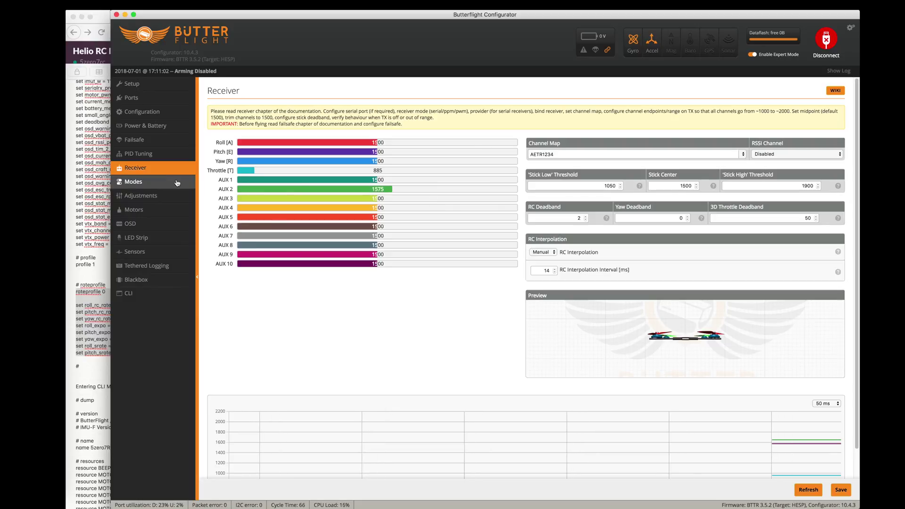
pyautogui.click(177, 183)
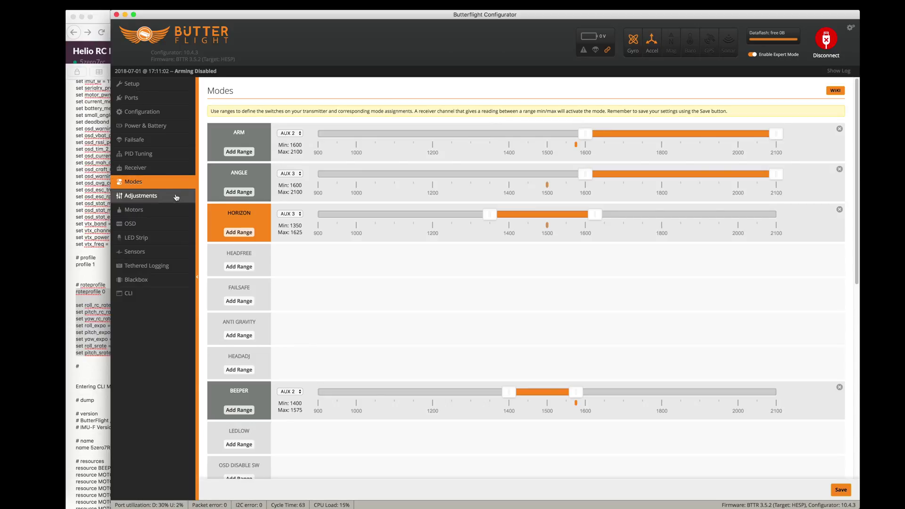
pyautogui.click(176, 197)
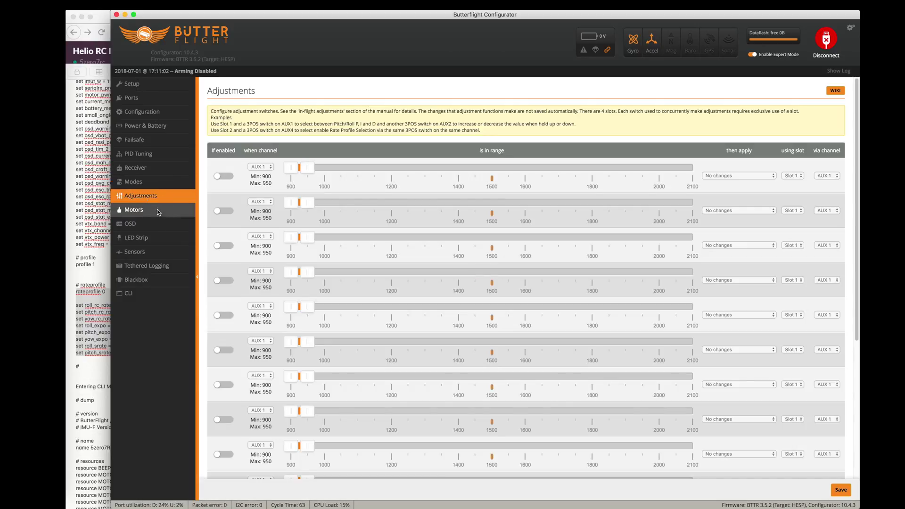
pyautogui.click(158, 213)
pyautogui.click(153, 226)
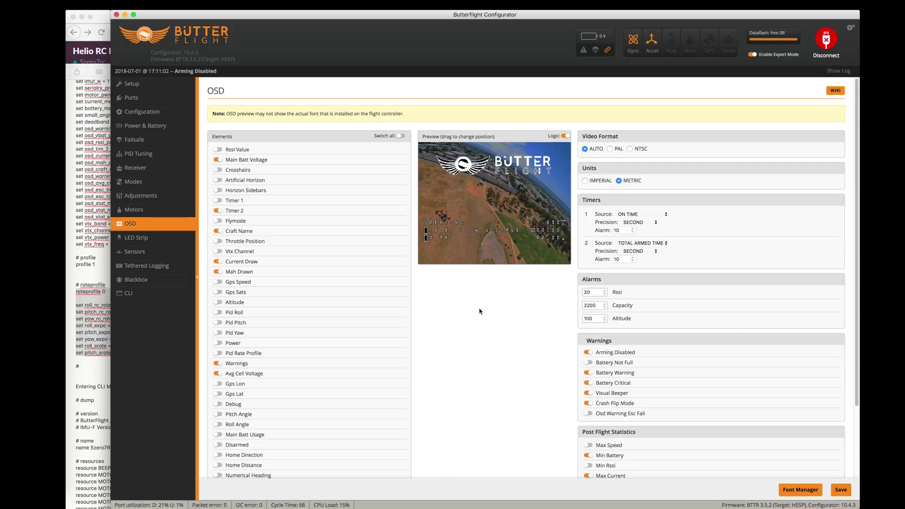
pyautogui.click(180, 238)
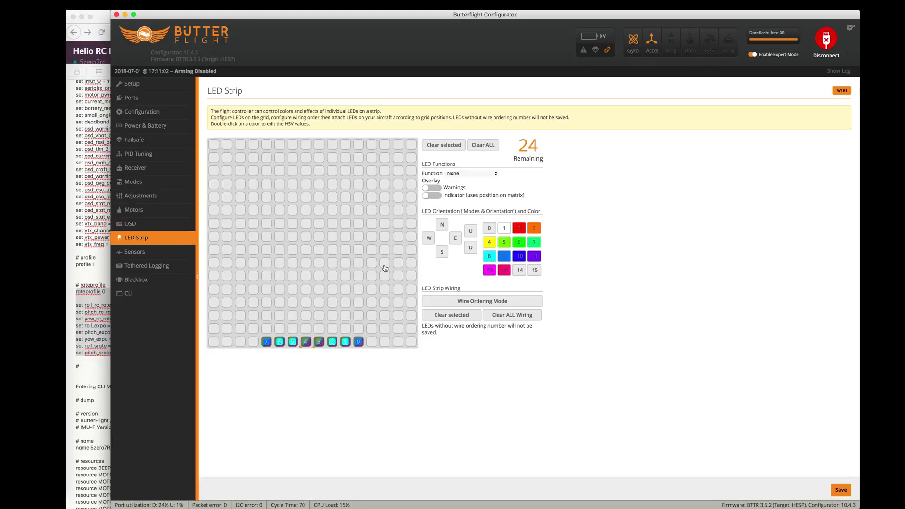
pyautogui.click(146, 252)
pyautogui.click(155, 266)
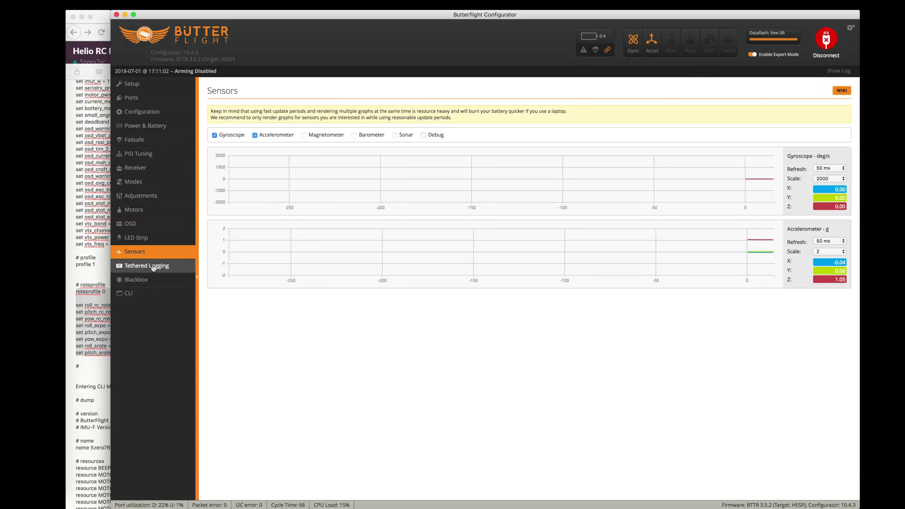
# Erase the Blackbox logs from the onboard dataflash chip and confirm the erase.
pyautogui.click(157, 281)
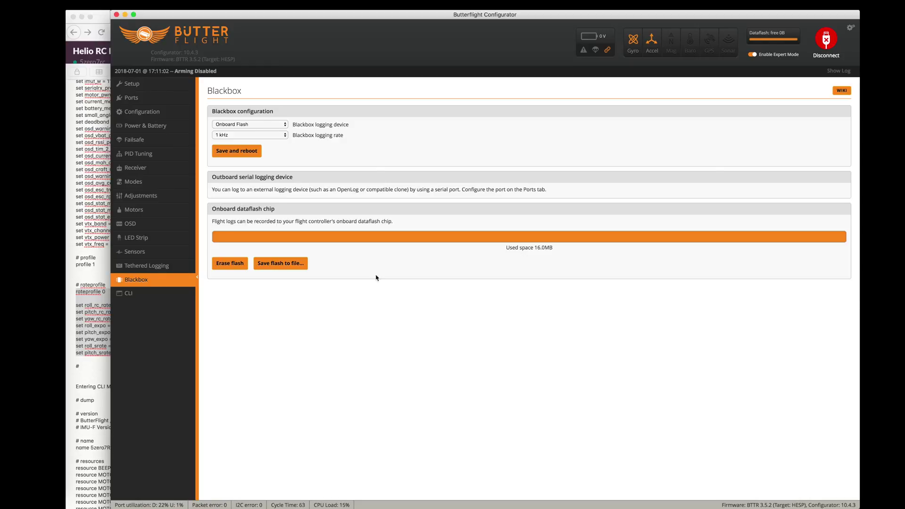
pyautogui.click(224, 269)
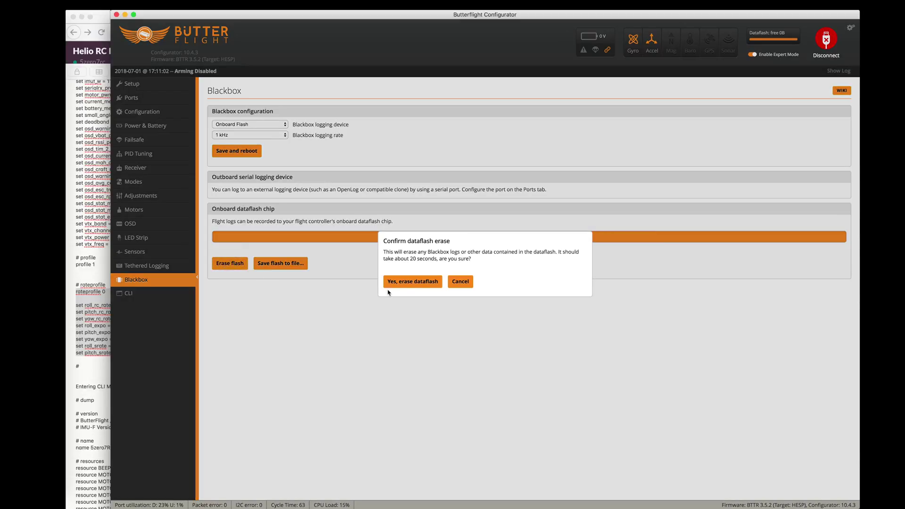
pyautogui.click(424, 289)
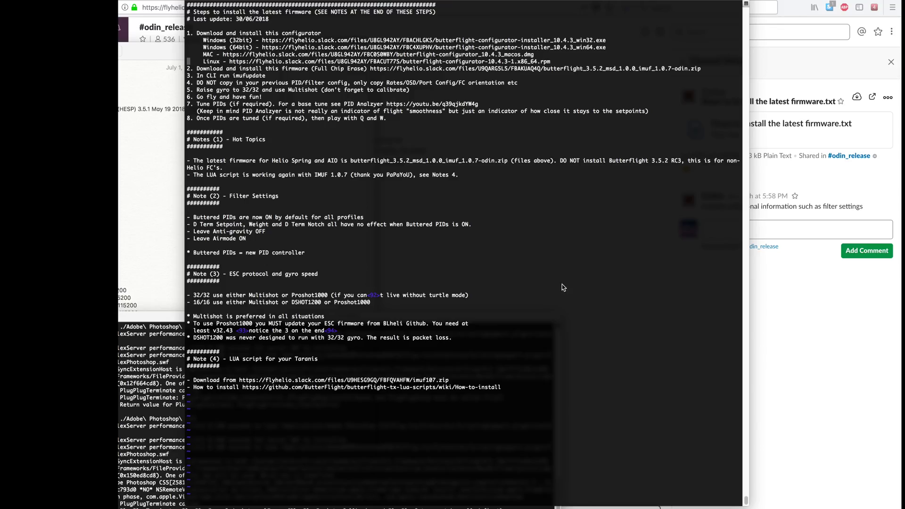
# Switch to the firmware notes in the terminal and review the numbered steps for installing the latest firmware.
pyautogui.moveTo(641, 3); pyautogui.dragTo(574, 4)
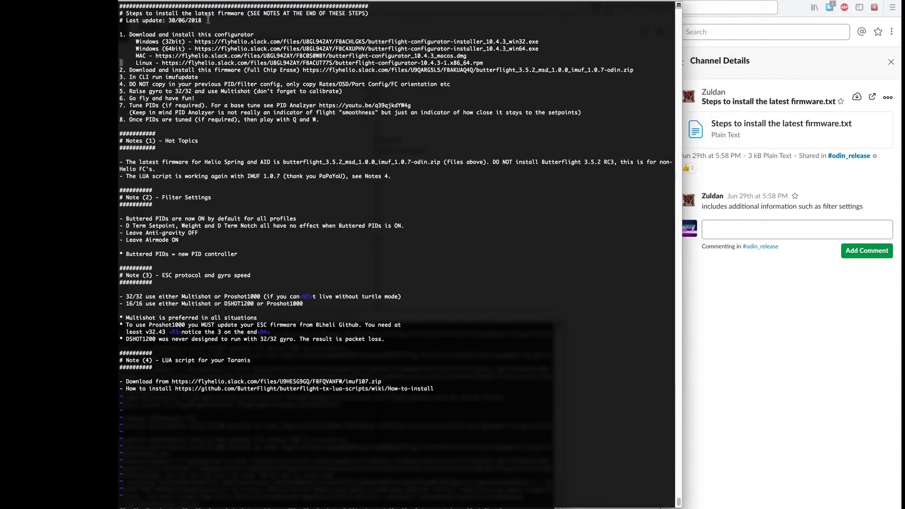
pyautogui.moveTo(120, 34); pyautogui.dragTo(567, 122)
pyautogui.click(387, 107)
# Read the Filter Settings notes on Buttered PIDs, D Term options, Anti-gravity and Airmode.
pyautogui.moveTo(121, 217); pyautogui.dragTo(404, 227)
pyautogui.moveTo(137, 218); pyautogui.dragTo(406, 222)
pyautogui.click(150, 230)
pyautogui.click(125, 233)
pyautogui.moveTo(126, 233); pyautogui.dragTo(212, 233)
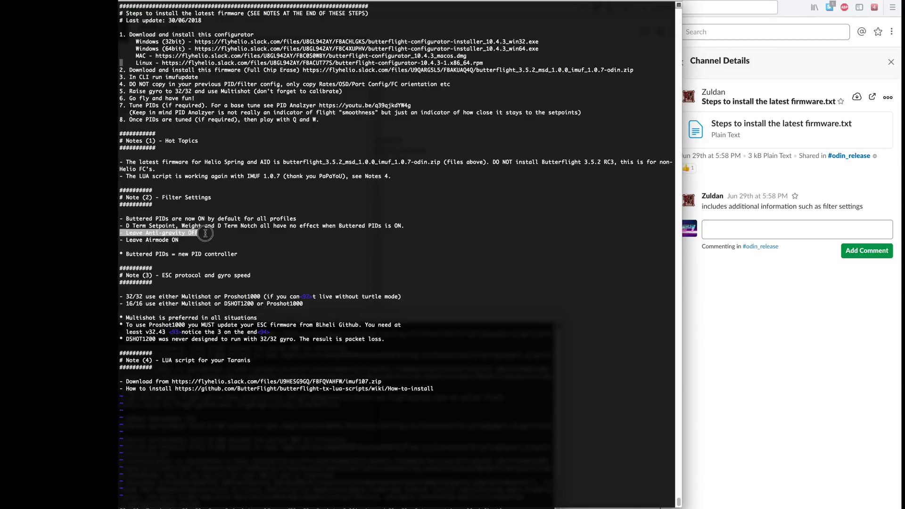
pyautogui.click(120, 242)
pyautogui.tripleClick(120, 242)
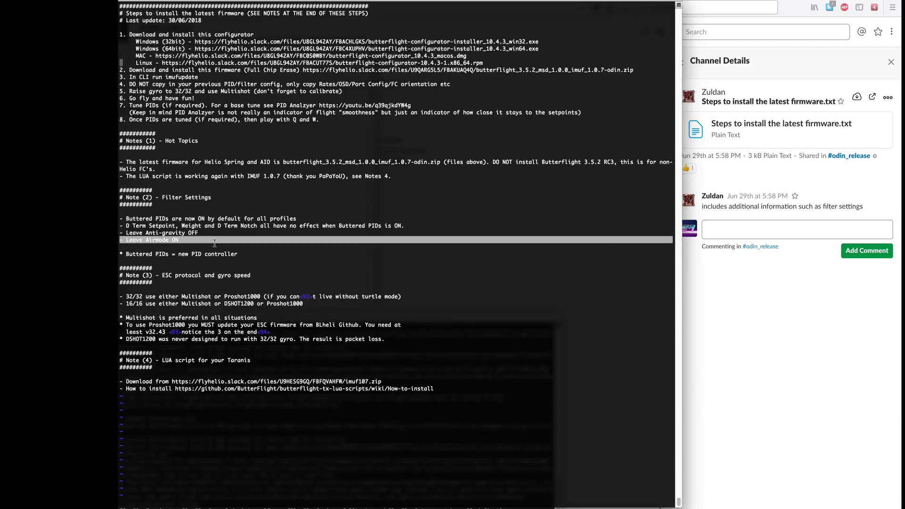
pyautogui.moveTo(120, 255); pyautogui.dragTo(251, 255)
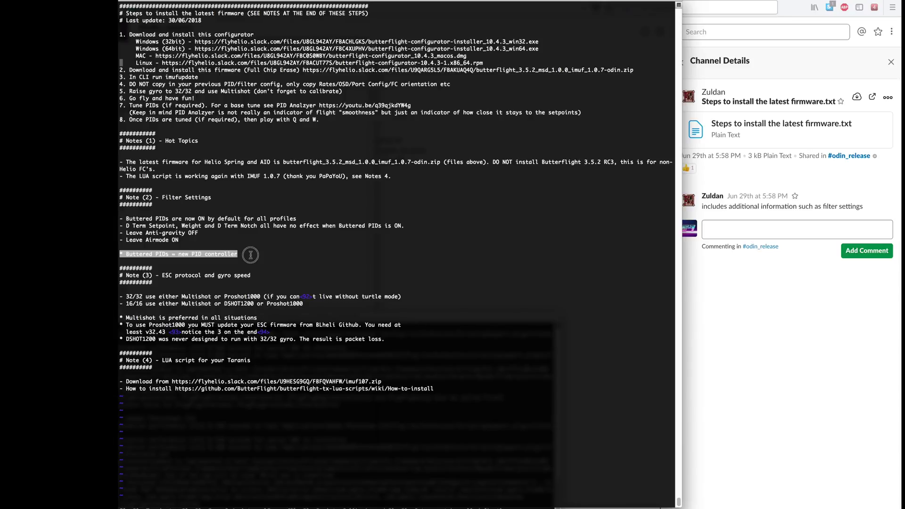
pyautogui.click(250, 254)
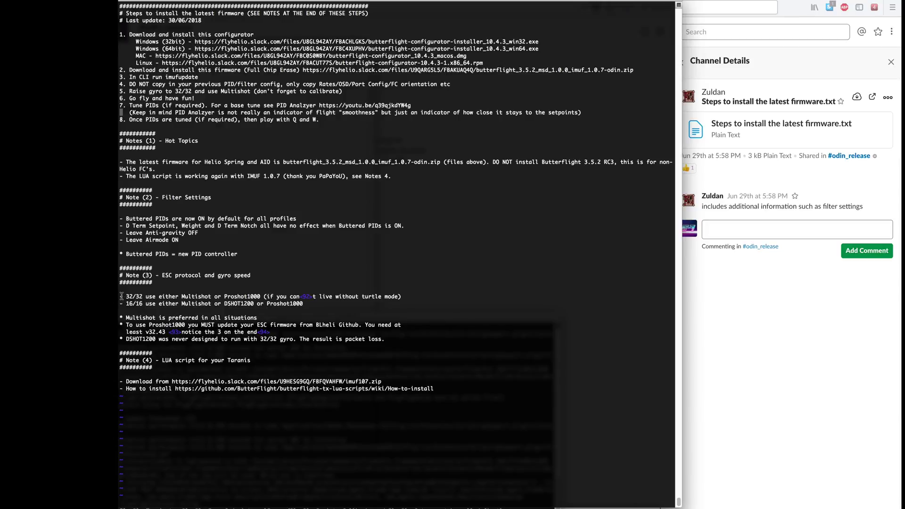
# Read the ESC protocol and gyro speed notes on Multishot, Proshot1000, the required ESC firmware and DSHOT1200.
pyautogui.moveTo(121, 296); pyautogui.dragTo(261, 296)
pyautogui.click(223, 297)
pyautogui.click(251, 295)
pyautogui.doubleClick(252, 295)
pyautogui.moveTo(126, 325); pyautogui.dragTo(387, 332)
pyautogui.moveTo(145, 332); pyautogui.dragTo(162, 334)
pyautogui.moveTo(120, 340); pyautogui.dragTo(404, 342)
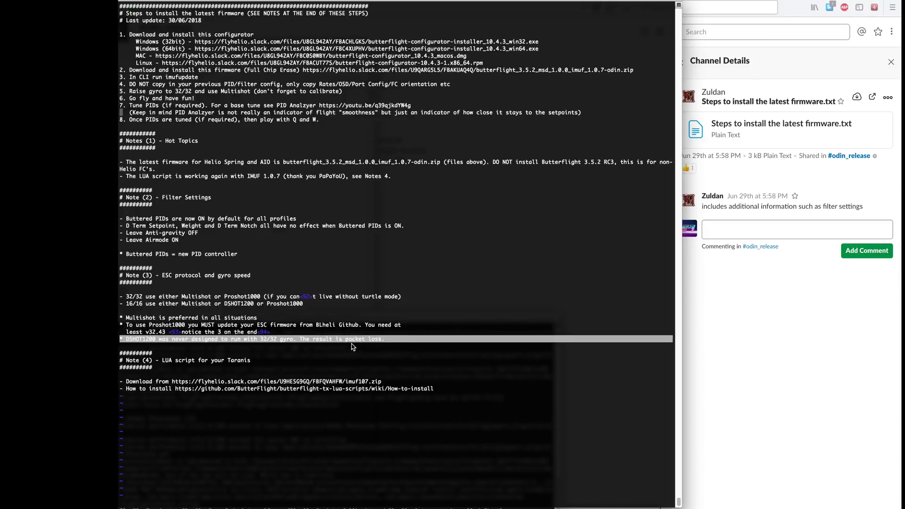
pyautogui.click(408, 346)
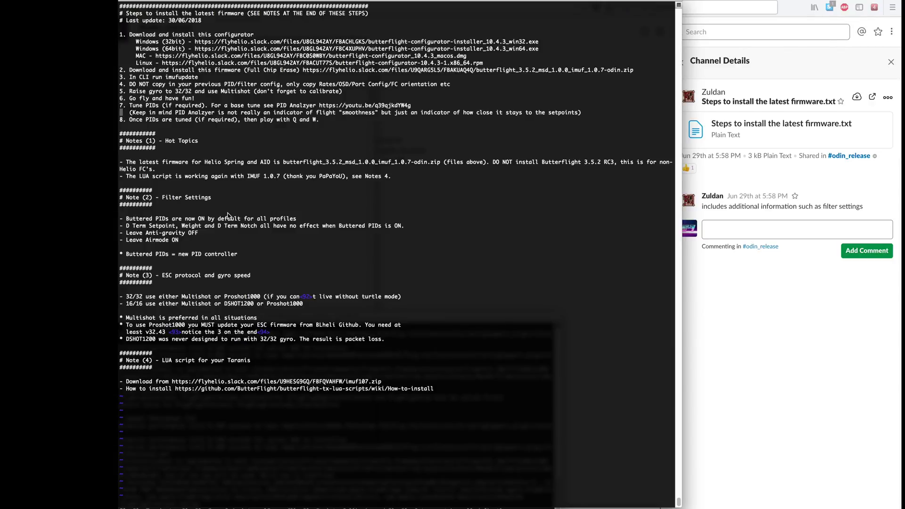